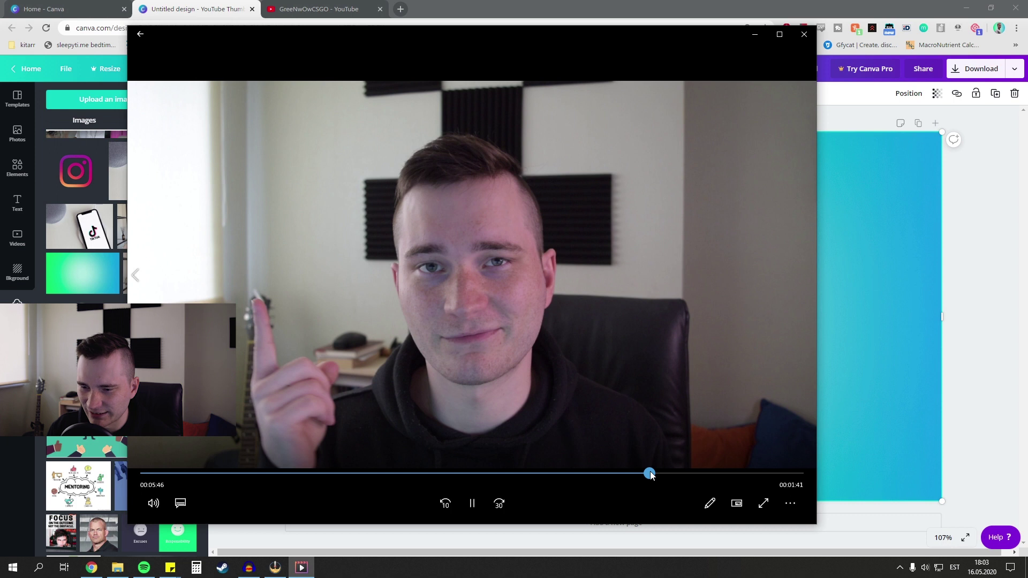
Pause the video on the presenter pointing and save a screen capture of that frame as Screenshot_1.png.
drag(654, 476, 662, 476)
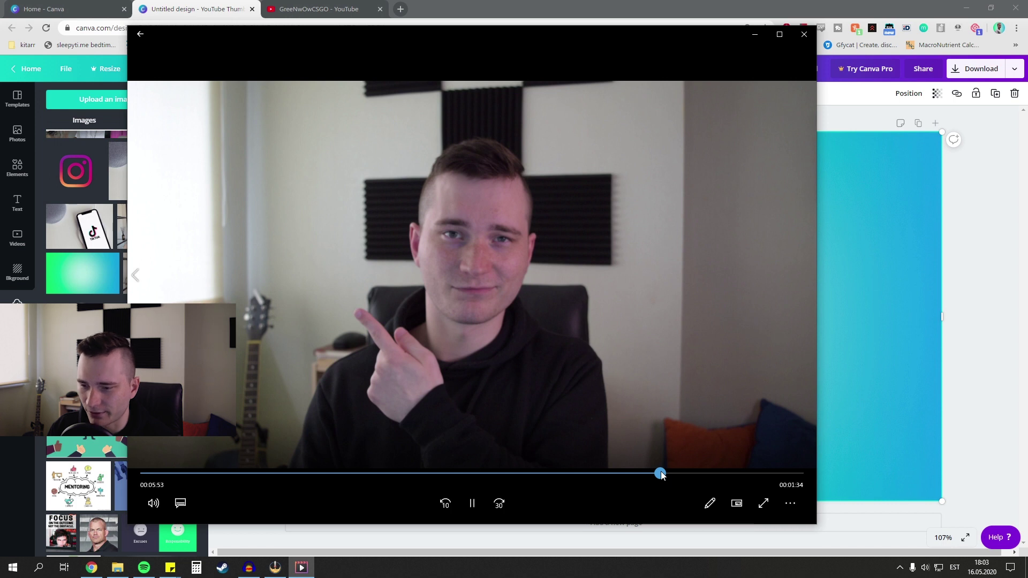
key(space)
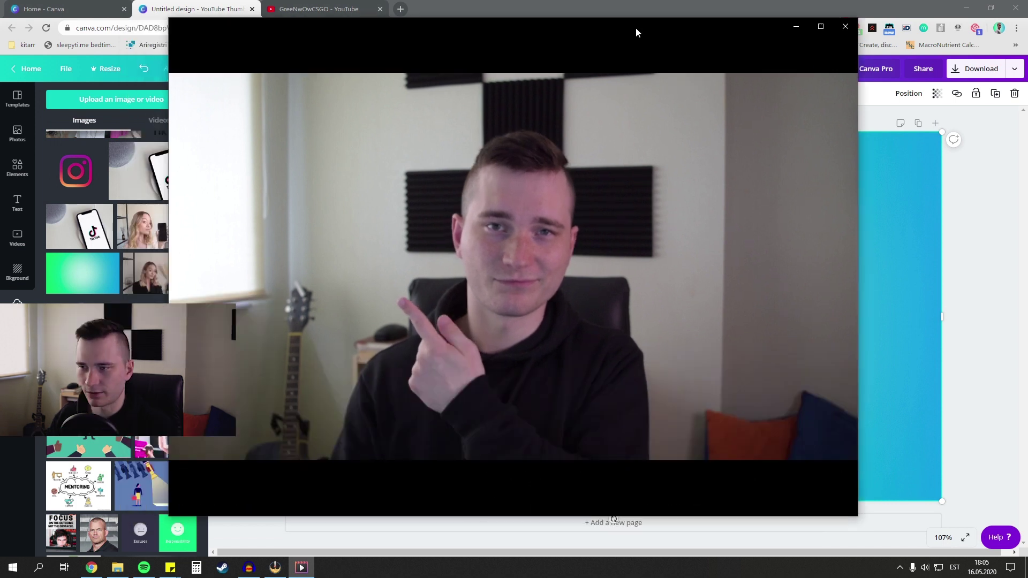
key(Print)
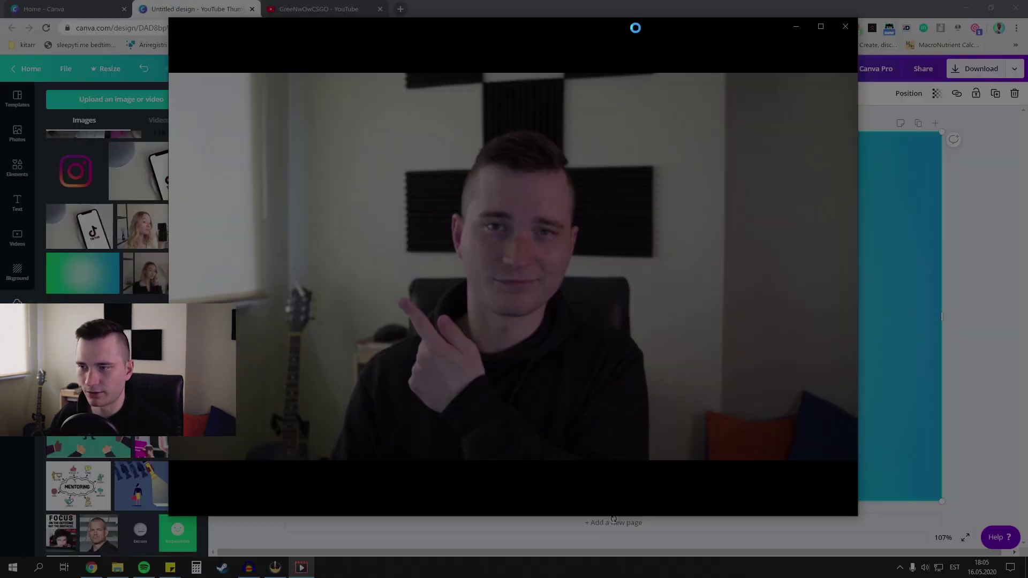
drag(169, 74, 829, 454)
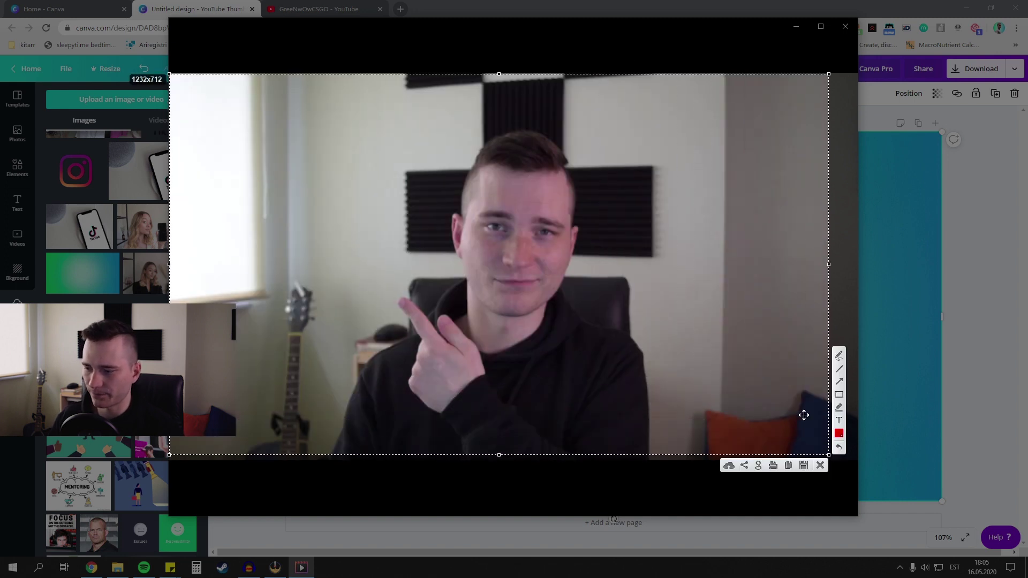
click(803, 465)
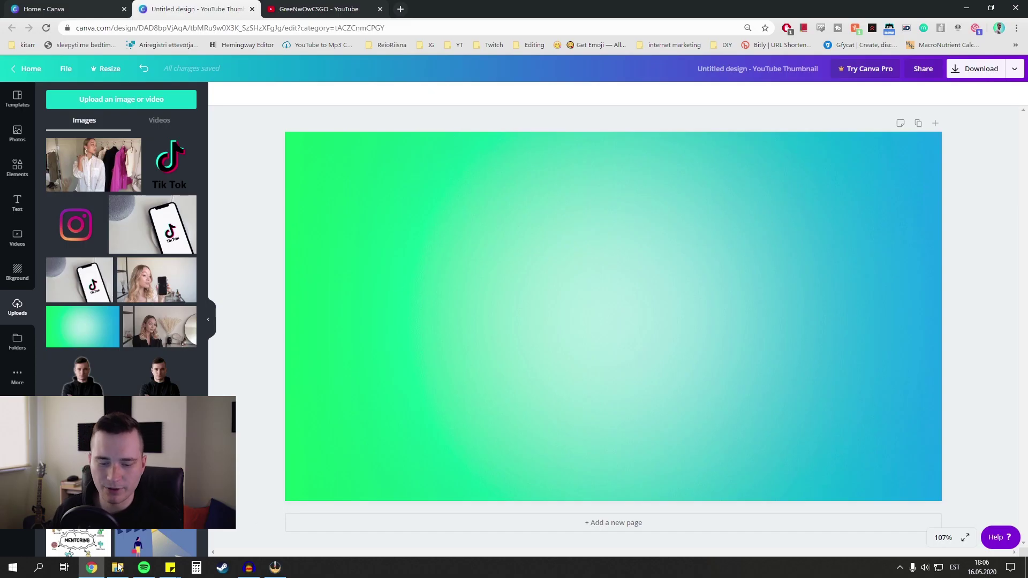
Preview Screenshot_1.png from the desktop in Windows Photos, then return to the browser.
key(super+d)
double_click(20, 21)
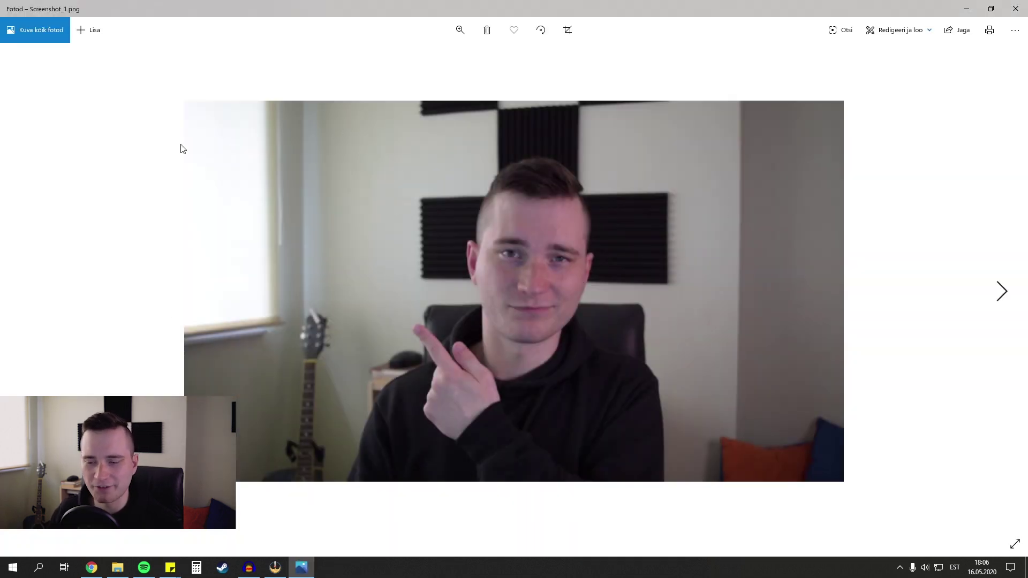
click(92, 567)
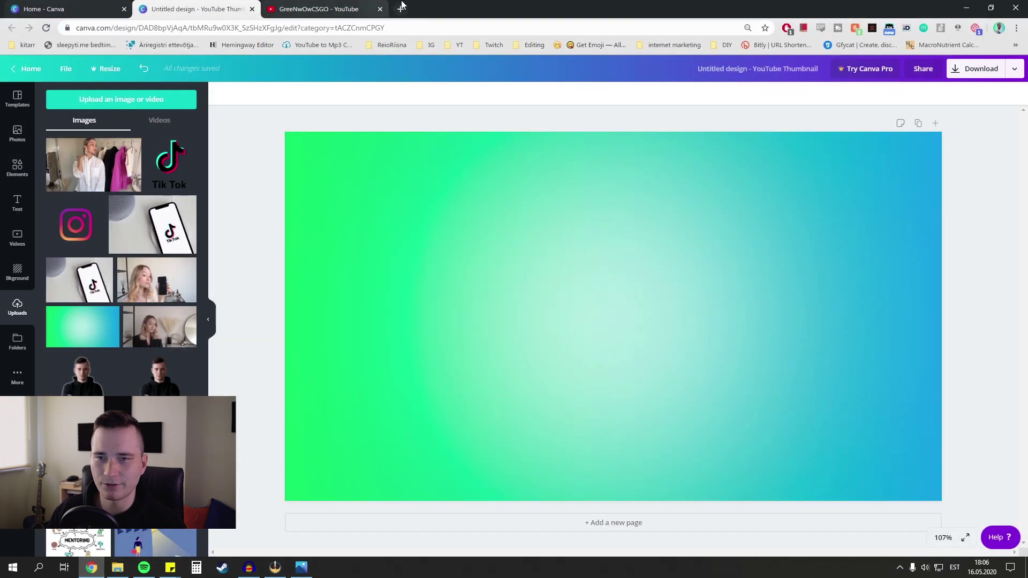
click(398, 9)
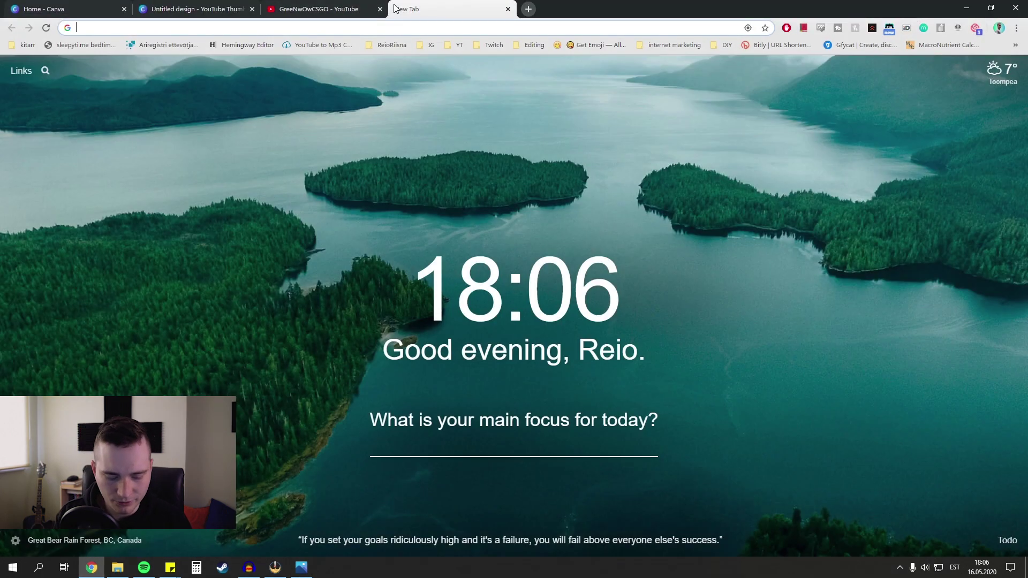
Search 'background remover png', upload Screenshot_1.png to remove.bg and download the transparent cutout.
text(background remover)
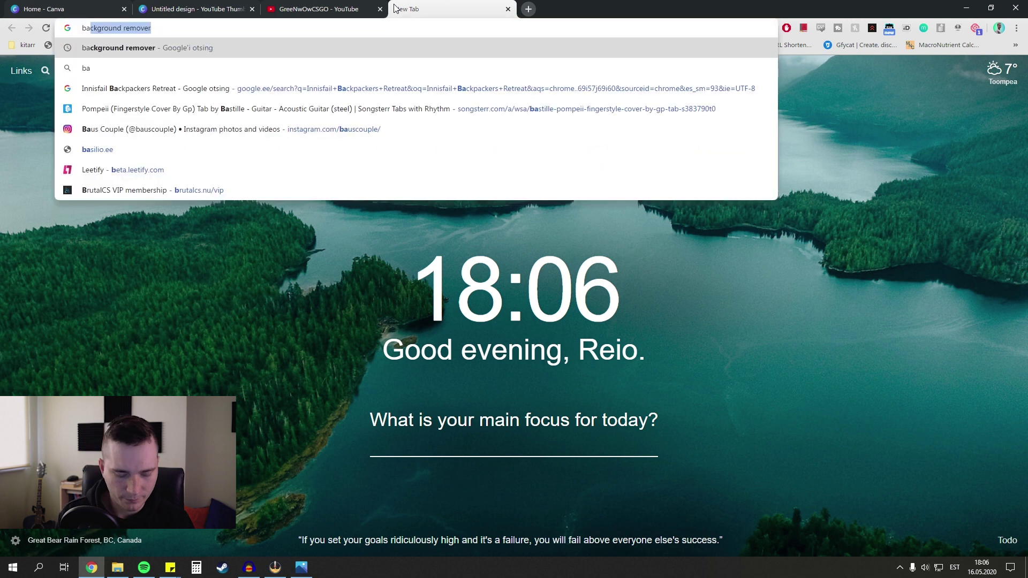
text( png)
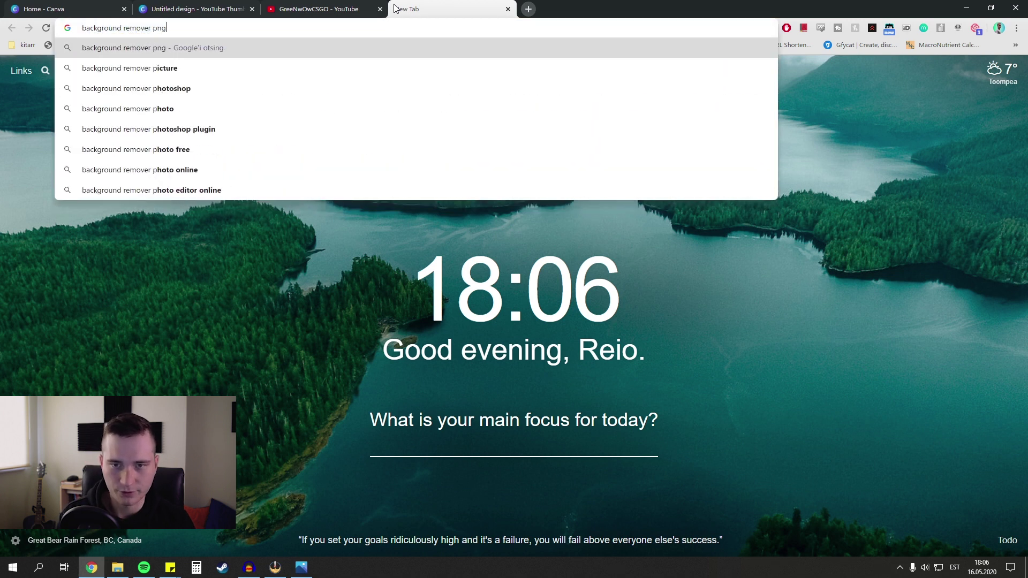
key(Return)
click(233, 175)
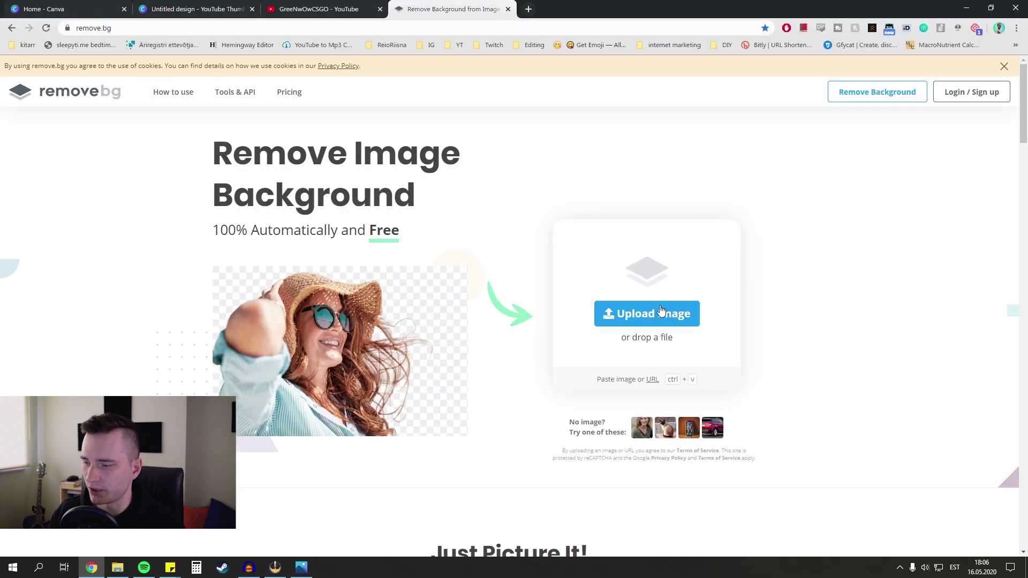
click(645, 312)
double_click(453, 219)
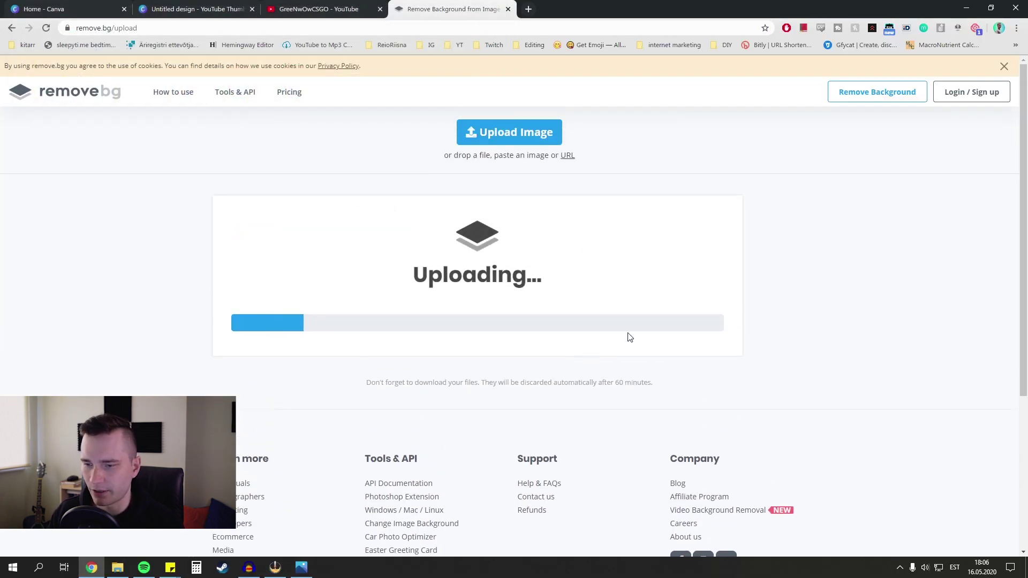
click(643, 351)
Save the cutout, close remove.bg, and upload the removebg file into the Canva design.
key(Return)
key(ctrl+w)
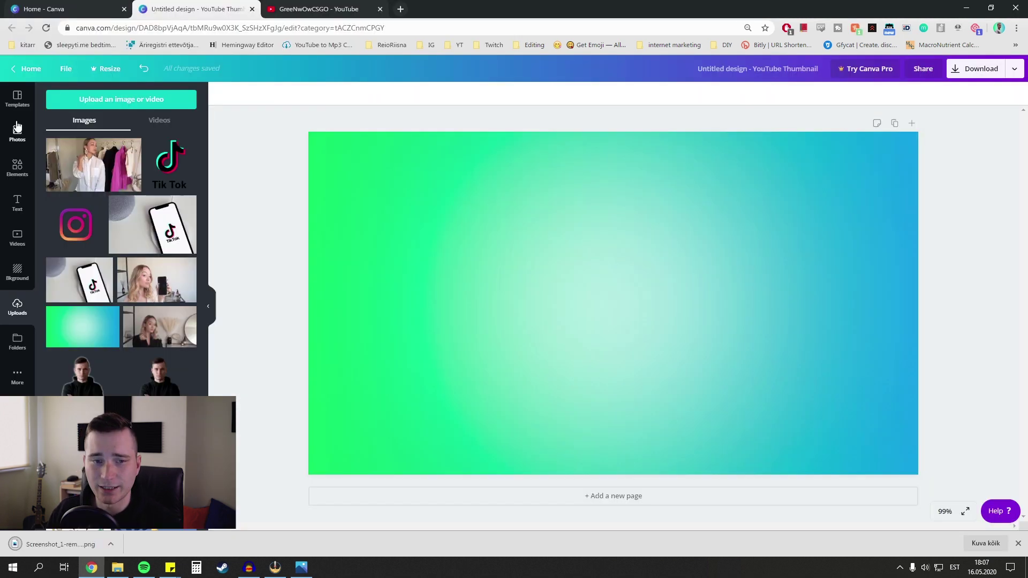
click(121, 99)
click(125, 198)
click(423, 273)
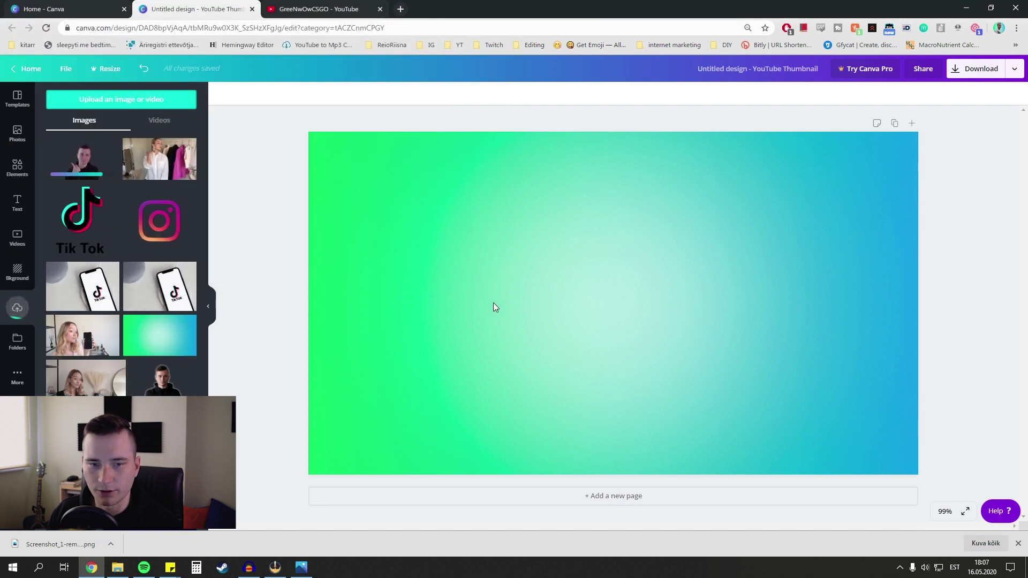
Flip the cutout horizontally and enlarge it into the thumbnail's lower-left area.
click(345, 94)
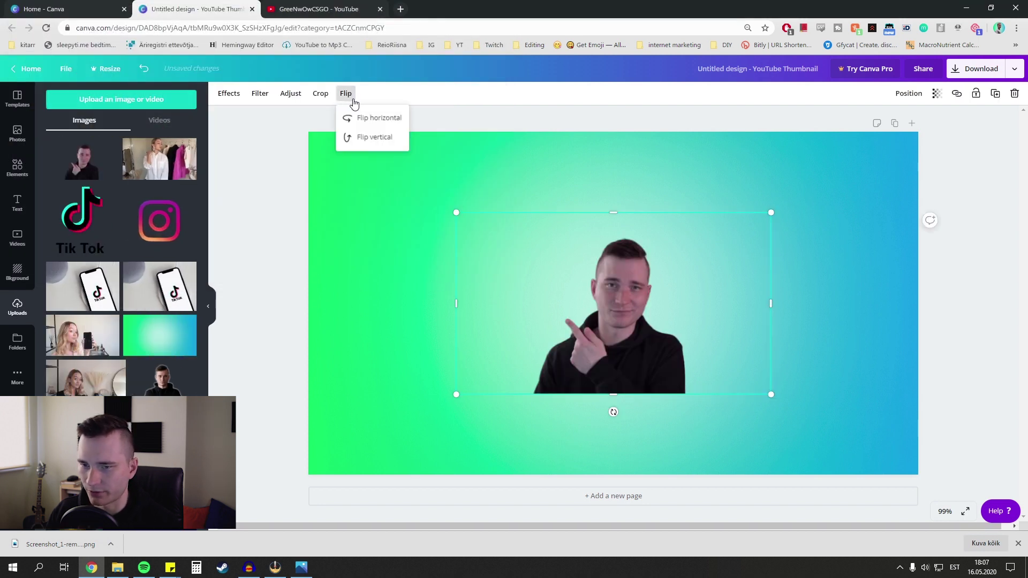
click(369, 118)
drag(616, 300, 537, 323)
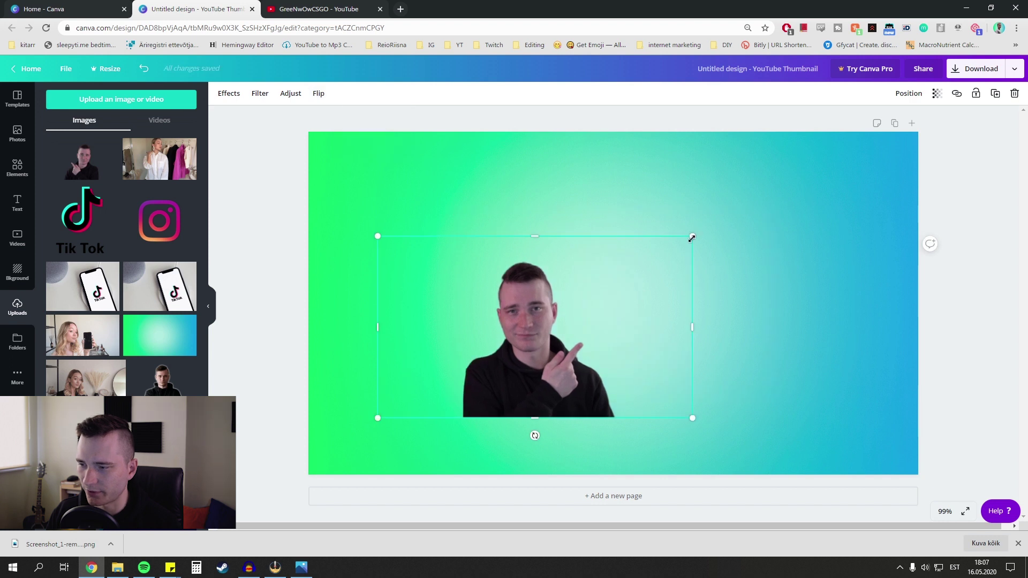
drag(692, 237, 835, 156)
drag(585, 298, 452, 335)
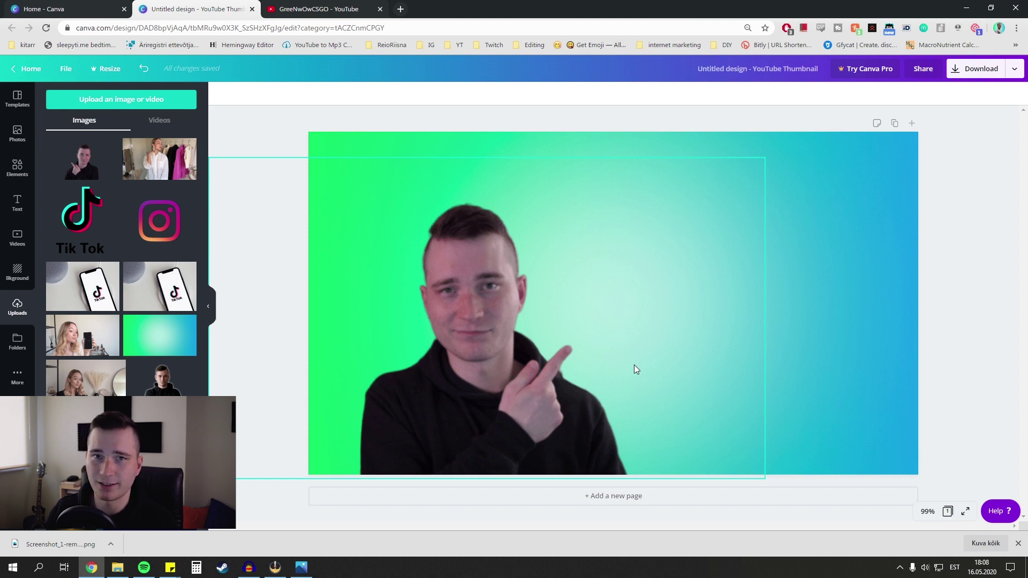
click(928, 512)
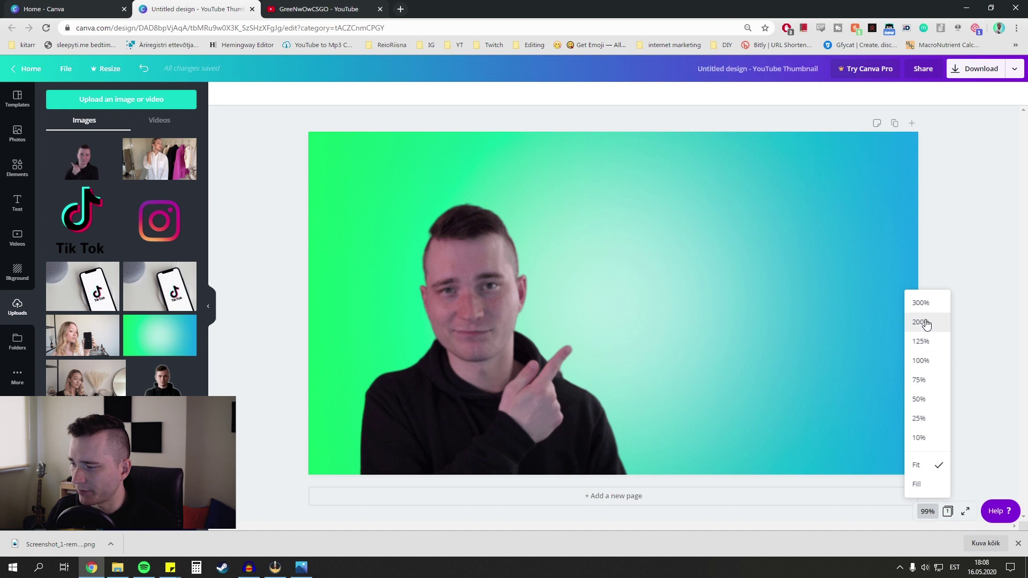
click(926, 423)
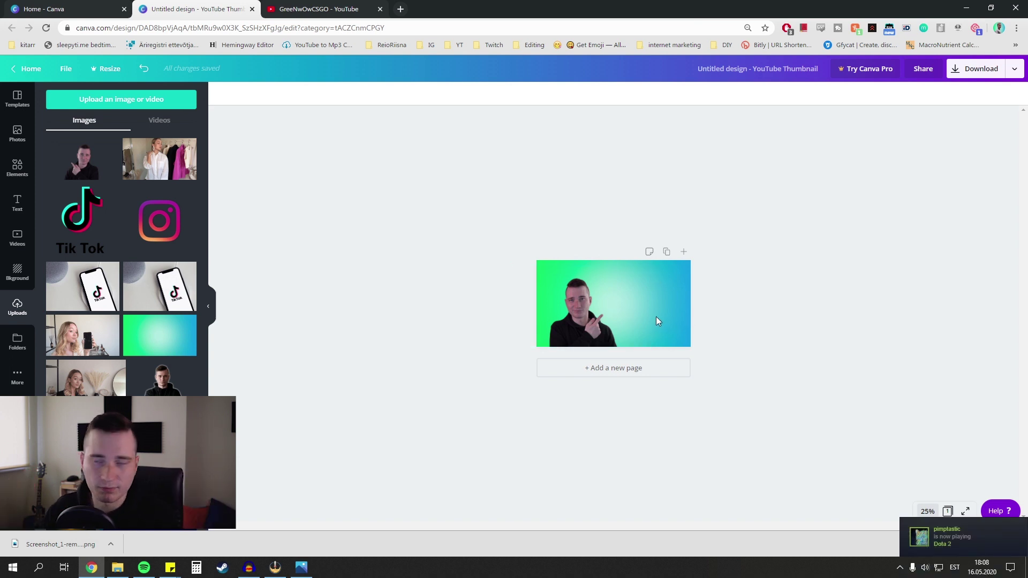
click(928, 511)
click(927, 469)
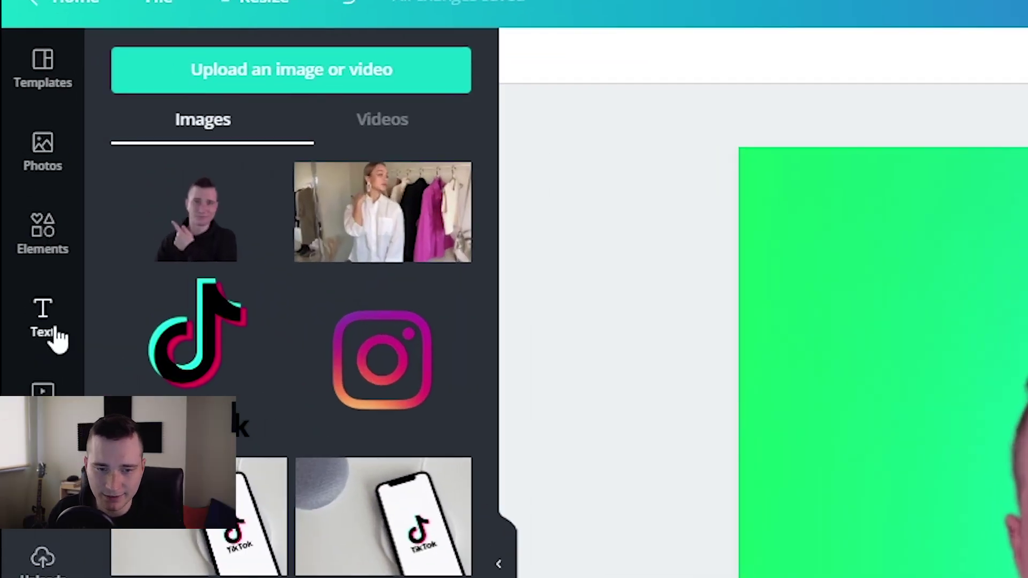
Add a heading text box reading 'SO EZ' to the thumbnail.
click(55, 334)
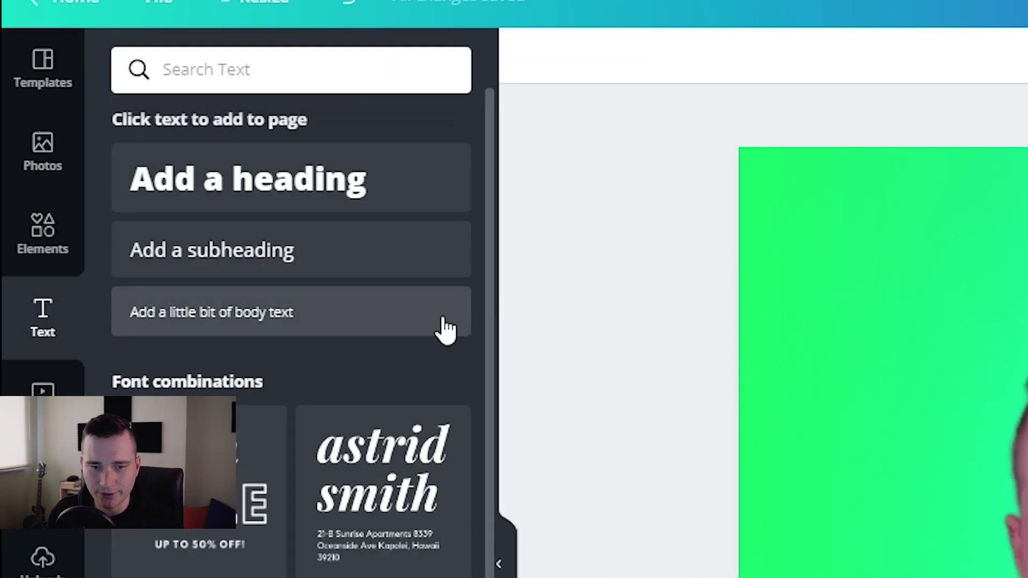
click(271, 182)
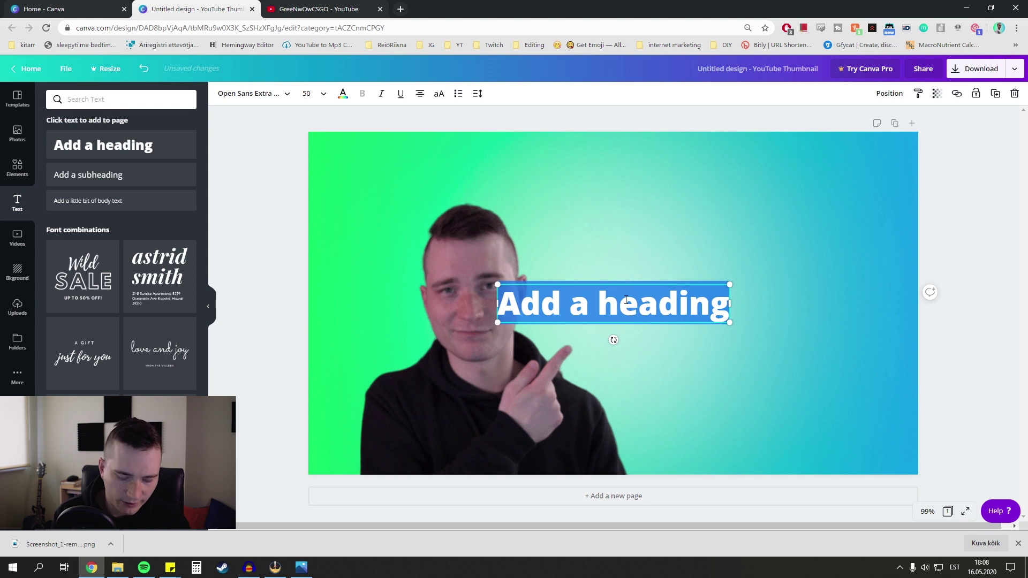
text(SO EZ)
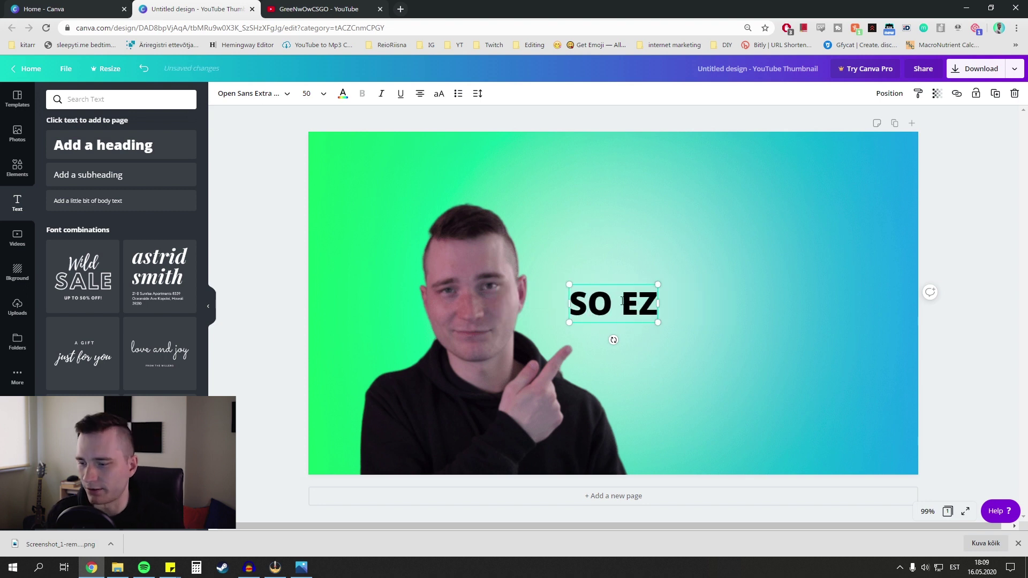
key(ctrl+a)
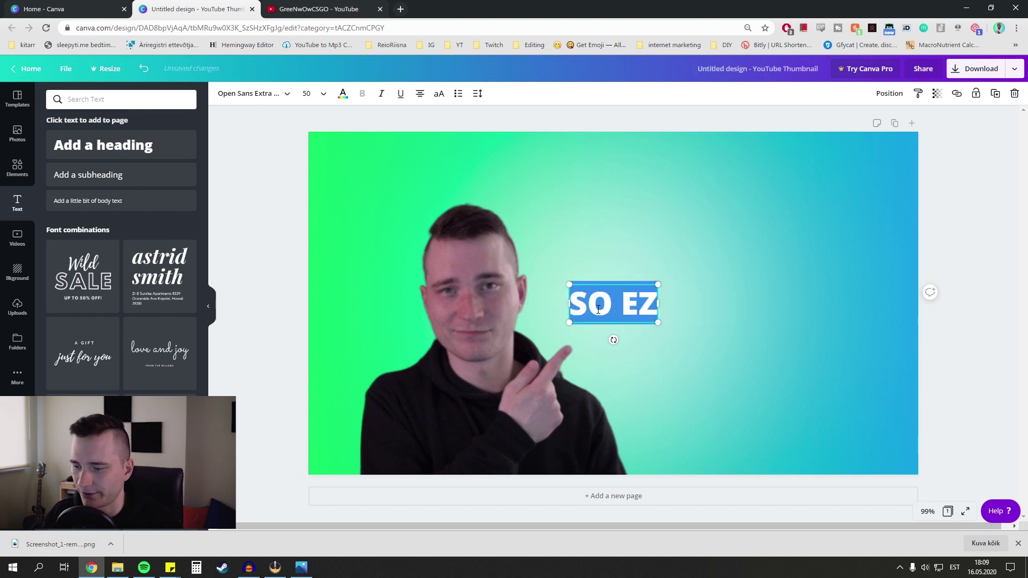
Set the SO EZ heading to Passion One Regular, enlarge it and move it to the upper right.
click(287, 94)
click(135, 101)
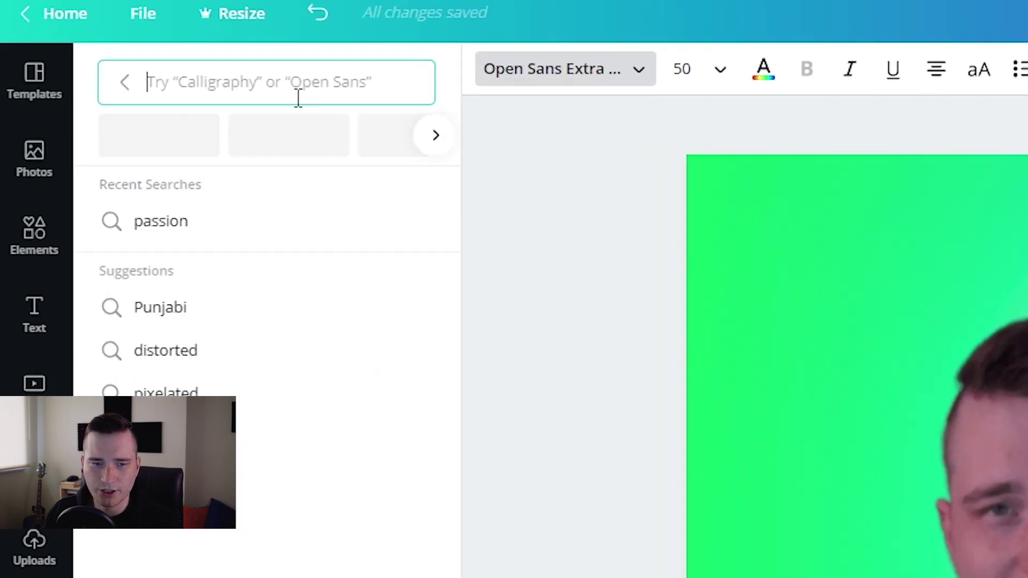
text(Pas)
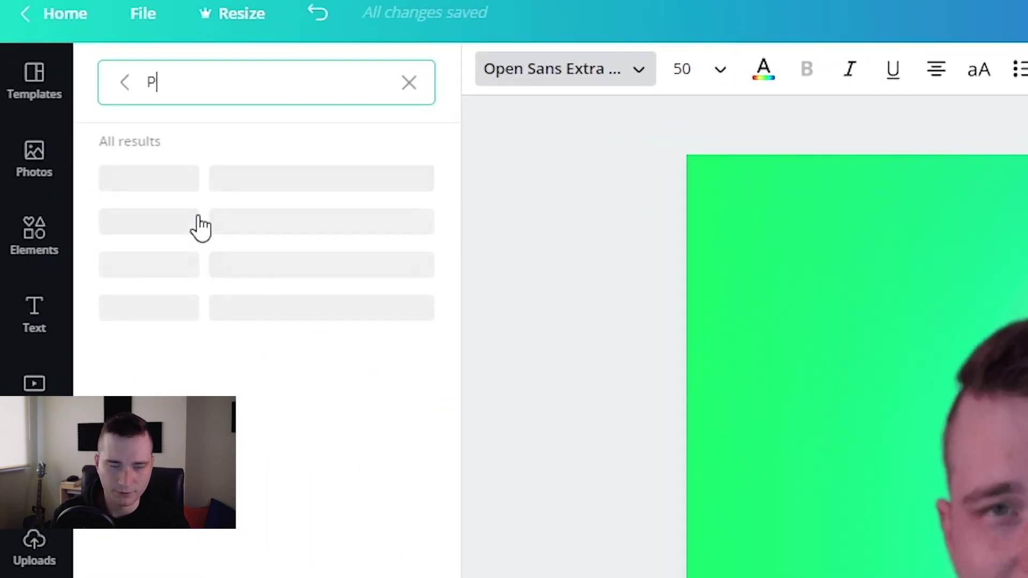
text(siopn)
key(BackSpace)
key(BackSpace)
text(nm)
key(BackSpace)
text(One)
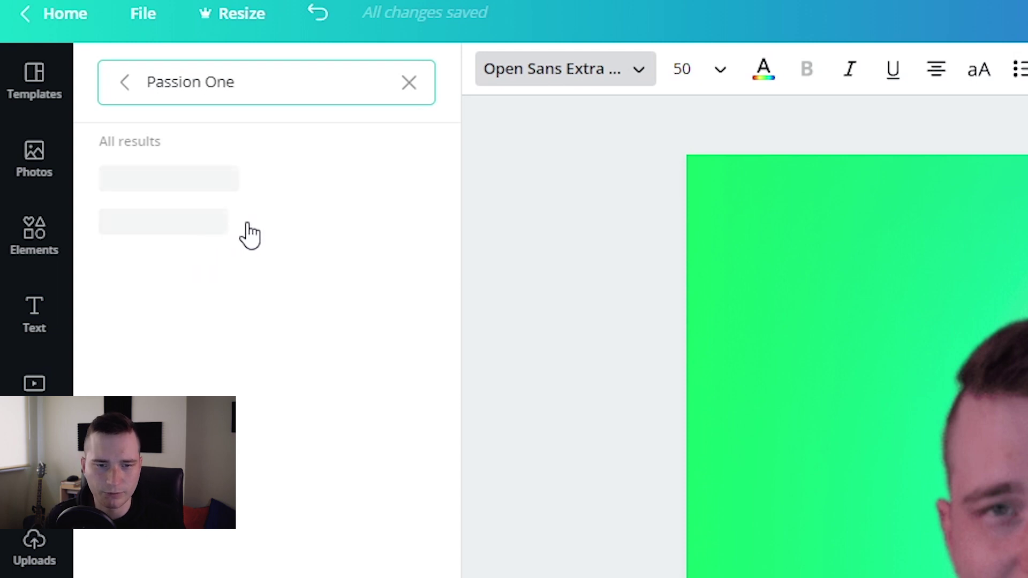
click(263, 221)
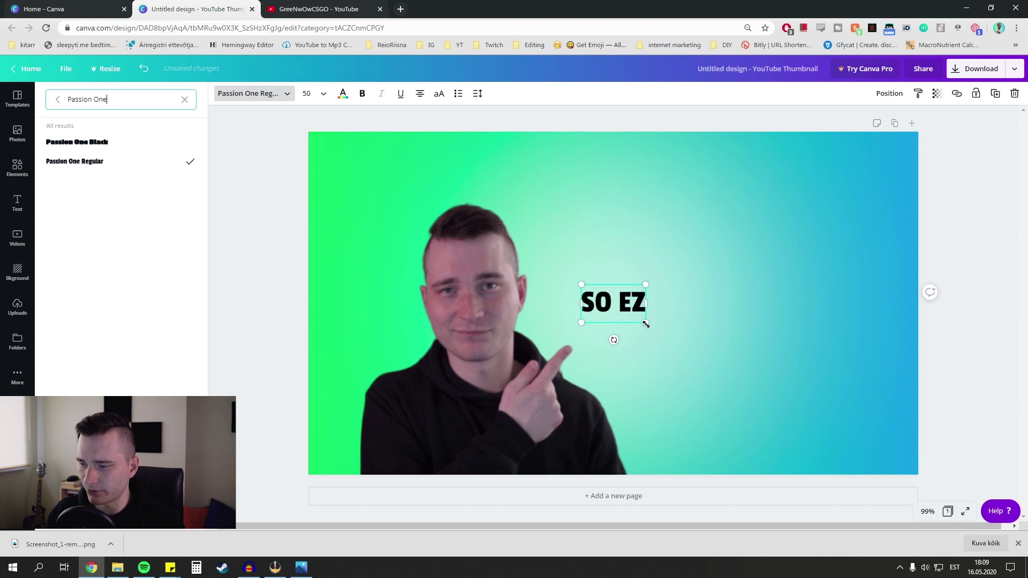
drag(646, 323, 868, 342)
click(683, 196)
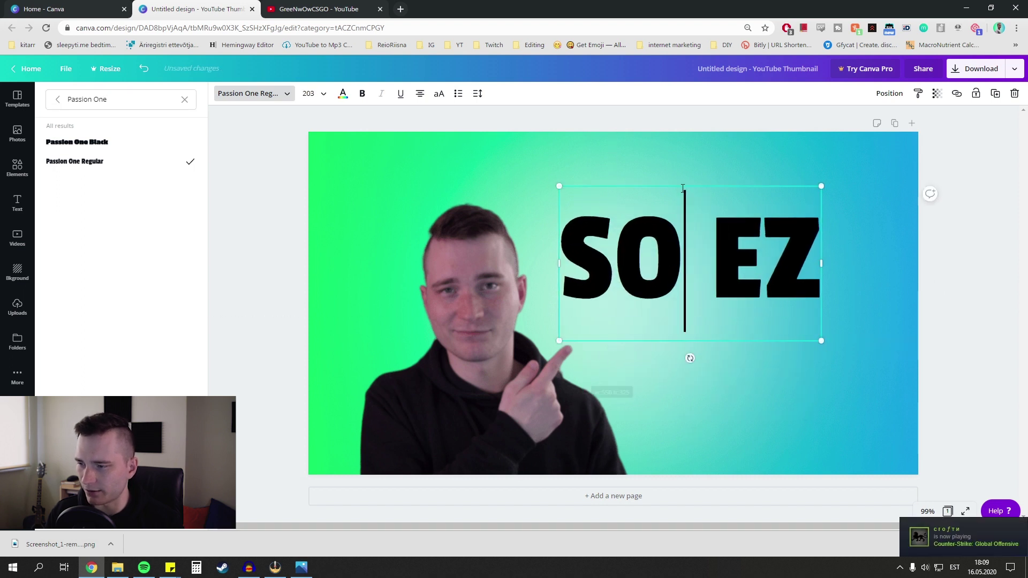
click(660, 185)
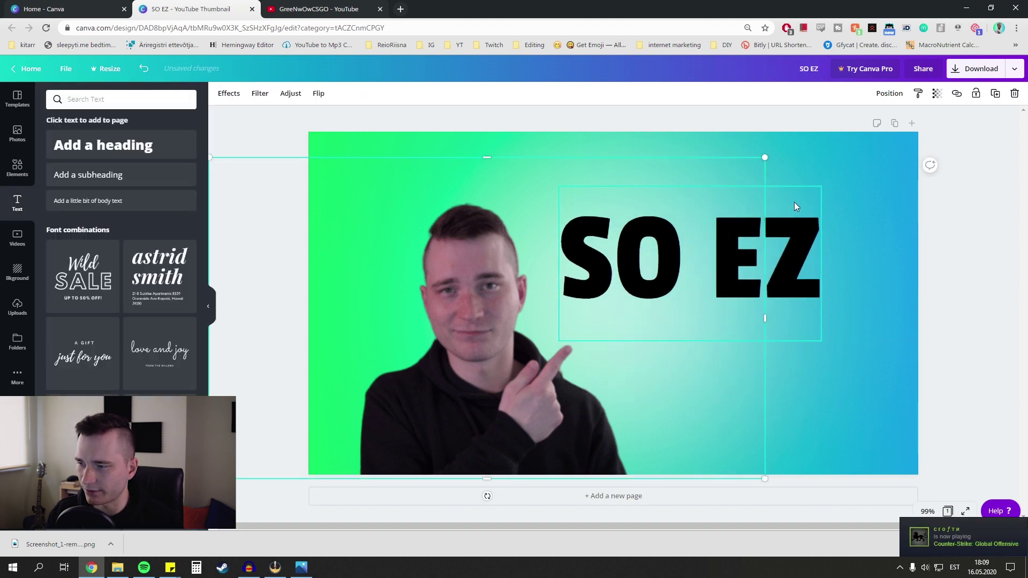
Nudge the SO EZ heading about 50 px right, near the thumbnail's right edge.
click(738, 187)
click(734, 185)
drag(734, 184, 763, 181)
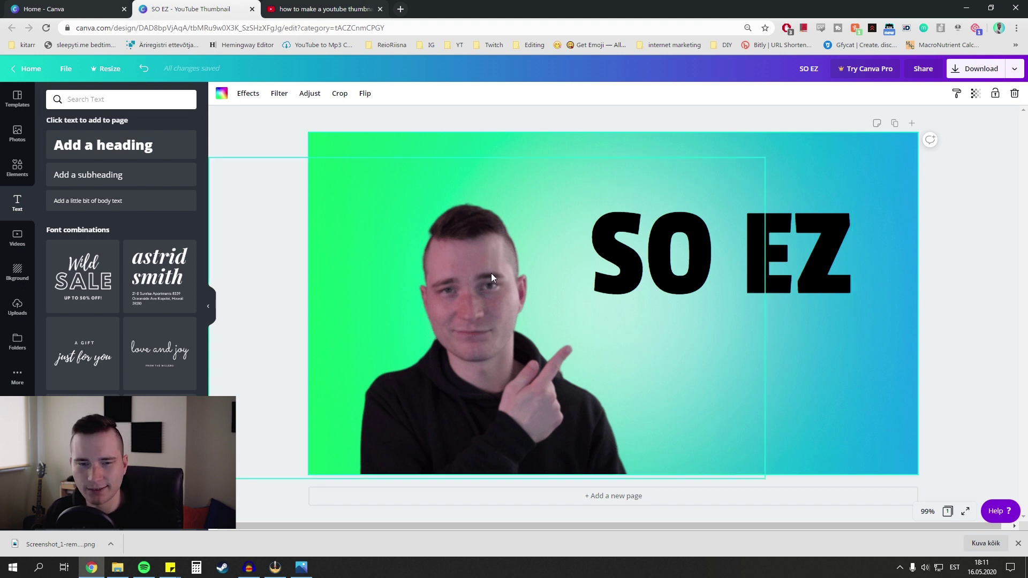
click(752, 214)
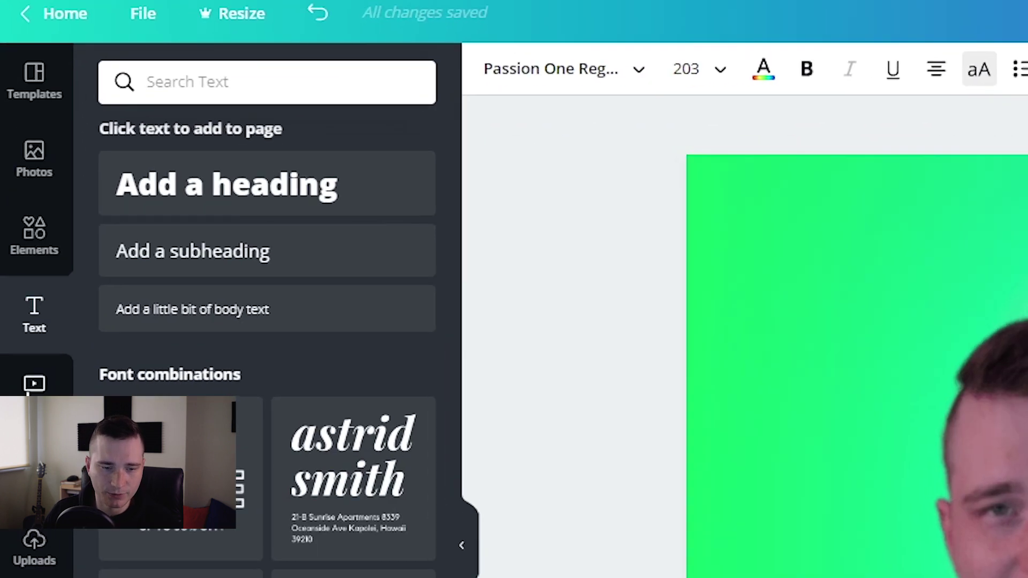
Add a square from Elements and stretch it into a wide rectangle over the SO EZ text.
click(33, 230)
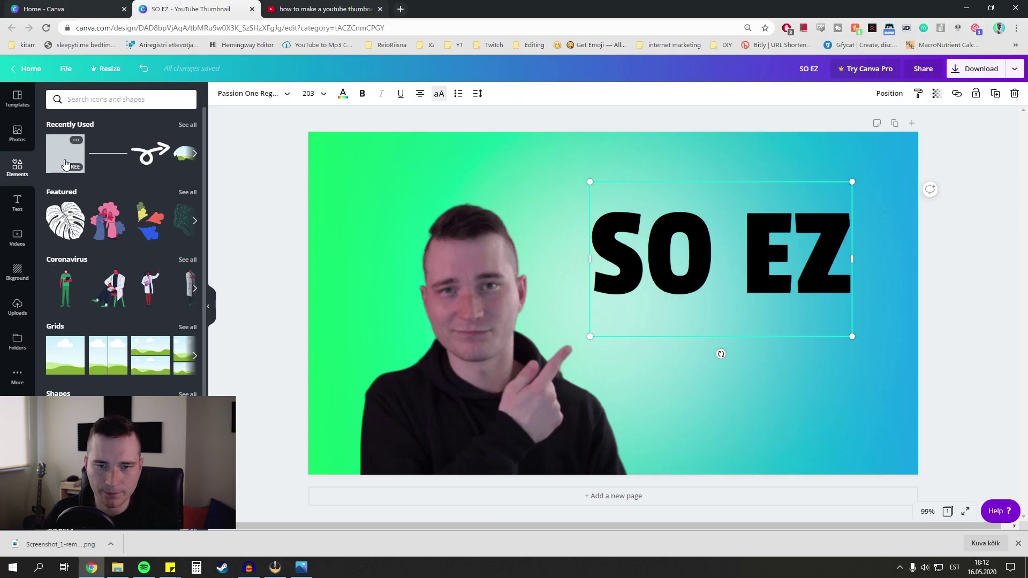
click(65, 163)
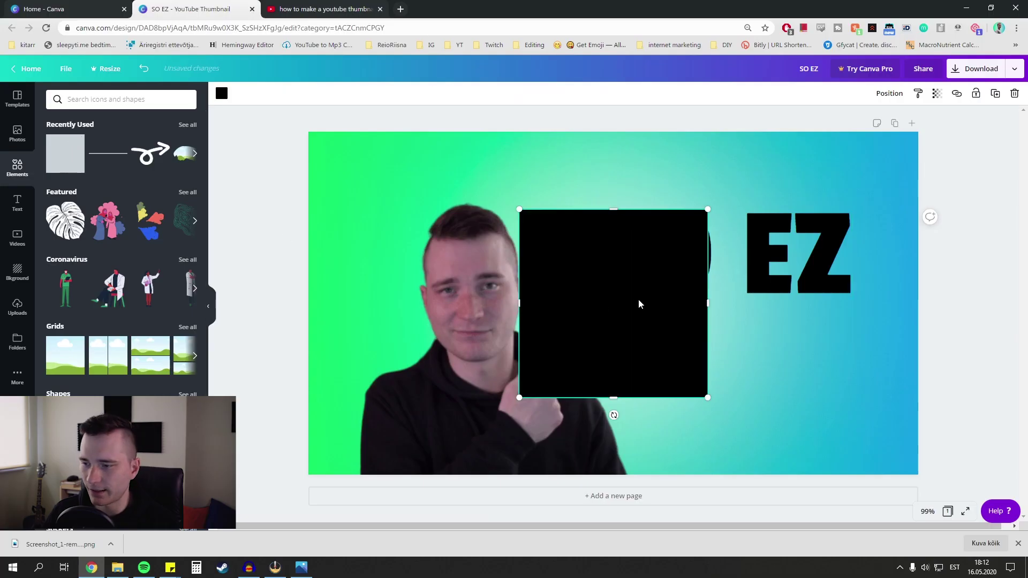
drag(708, 209, 685, 259)
drag(684, 327, 852, 327)
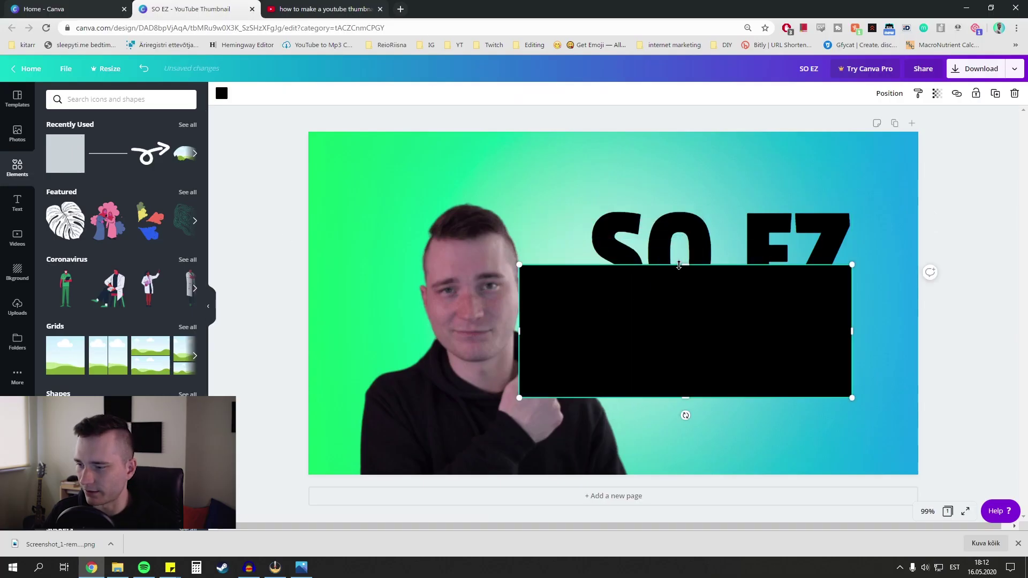
drag(682, 260, 690, 228)
drag(683, 310, 730, 260)
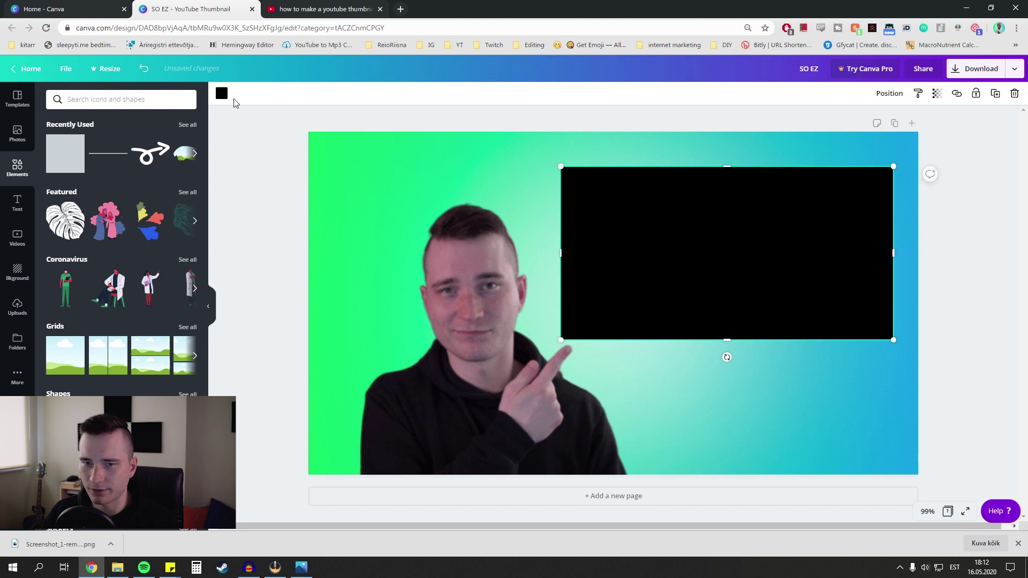
Colour the rectangle light grey, send it behind the SO EZ text, and shrink it slightly.
click(222, 93)
click(168, 307)
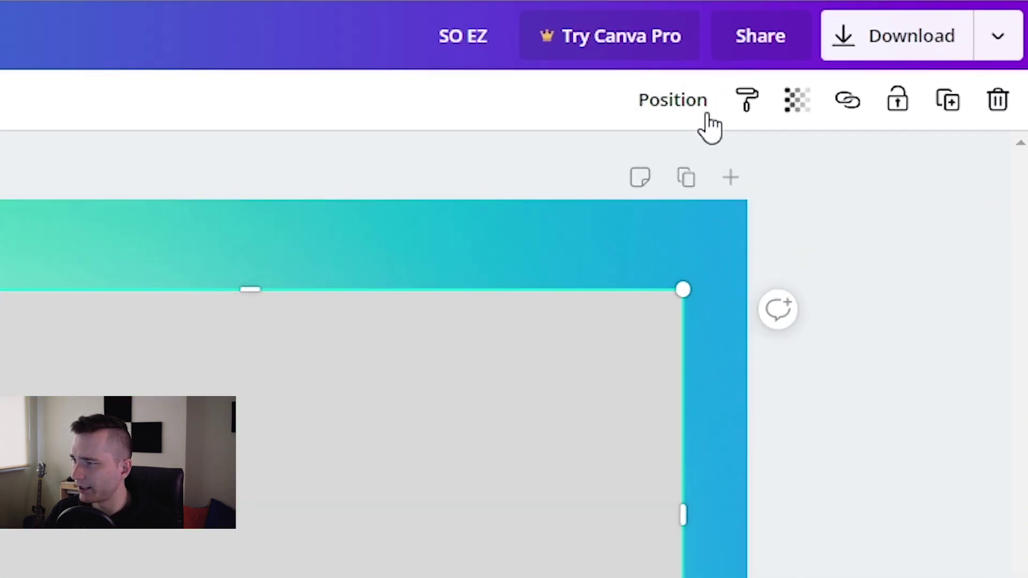
click(891, 95)
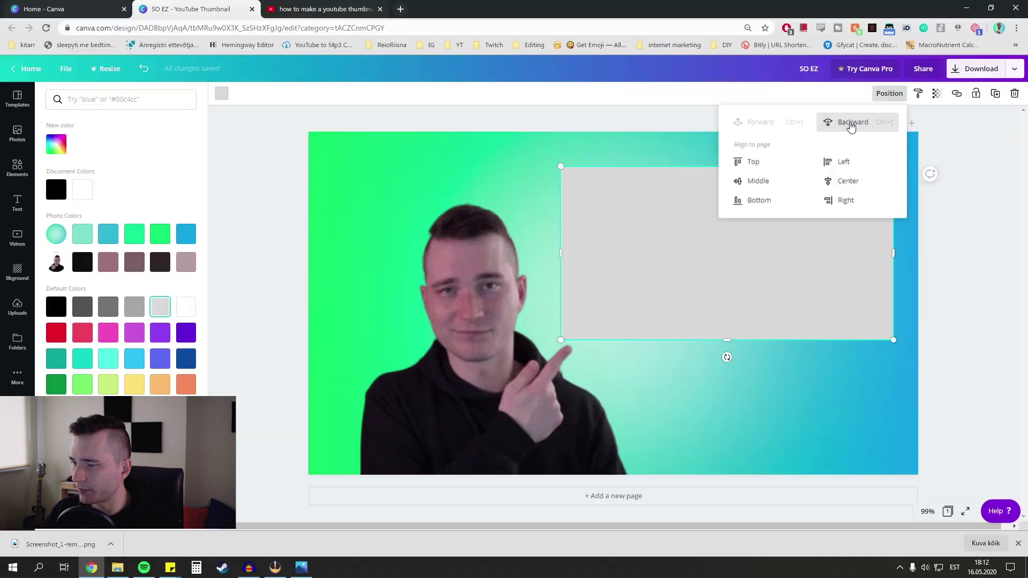
click(631, 171)
drag(891, 340, 847, 305)
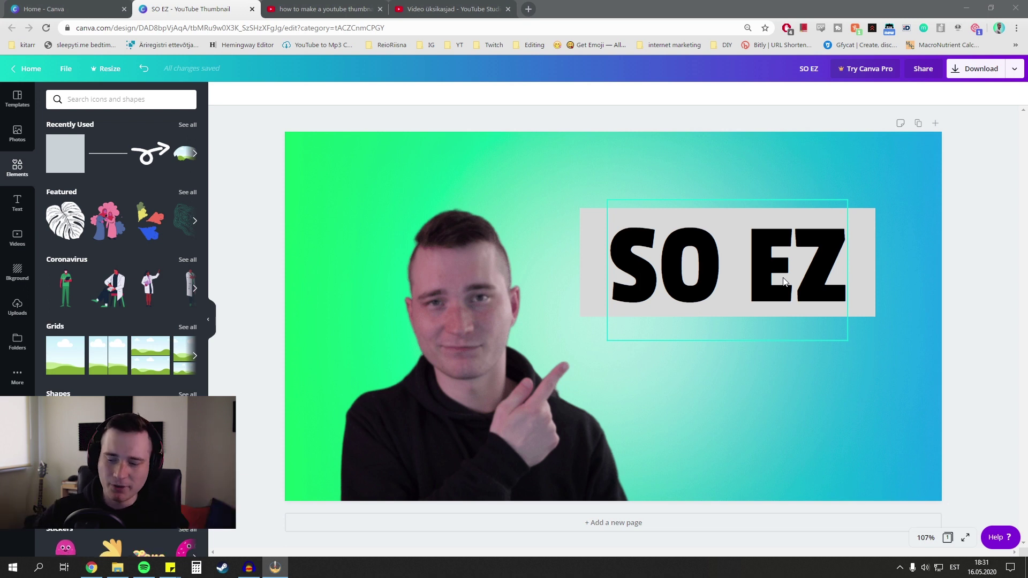
Enlarge the presenter photo slightly and raise its contrast and saturation to 14.
click(454, 387)
drag(778, 159, 822, 166)
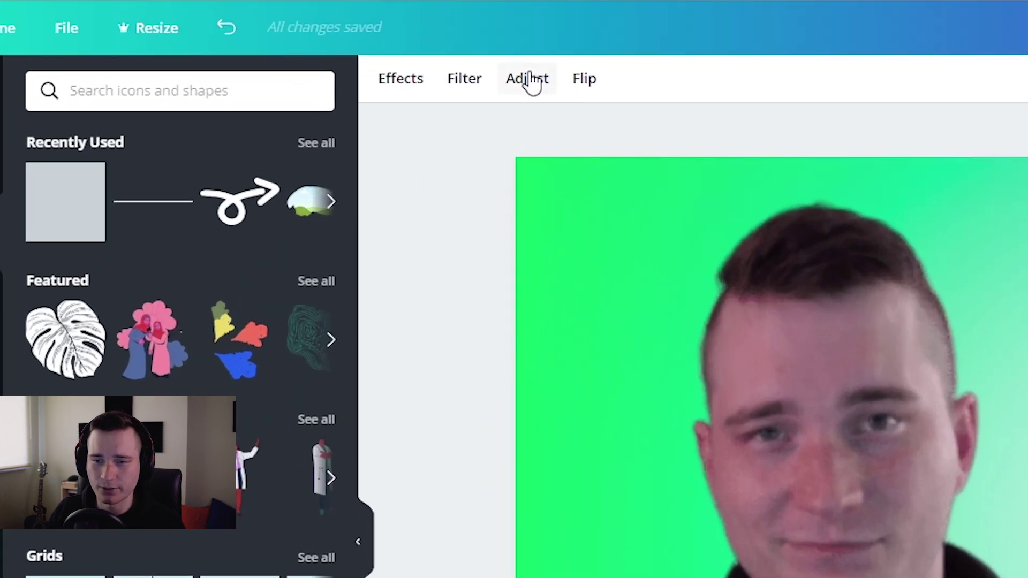
click(449, 85)
mouse_move(196, 129)
mouse_down()
mouse_move(172, 128)
mouse_move(198, 129)
mouse_up()
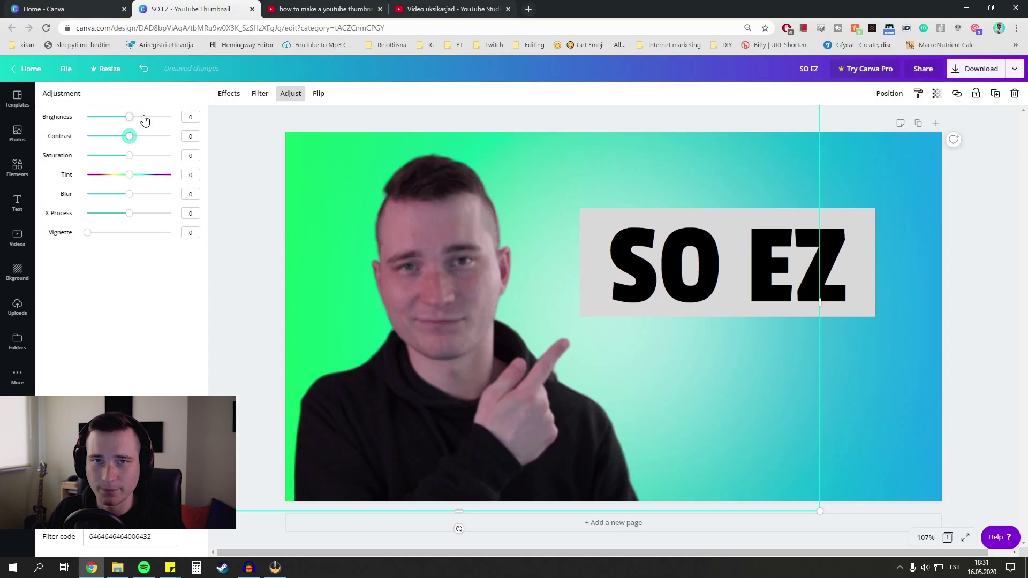
drag(129, 137, 137, 138)
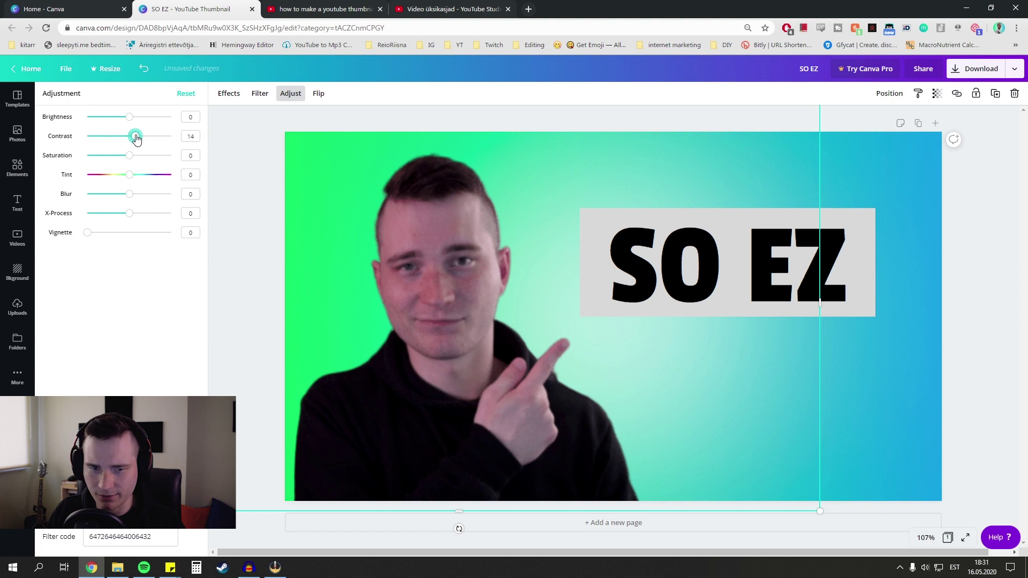
drag(128, 159, 137, 165)
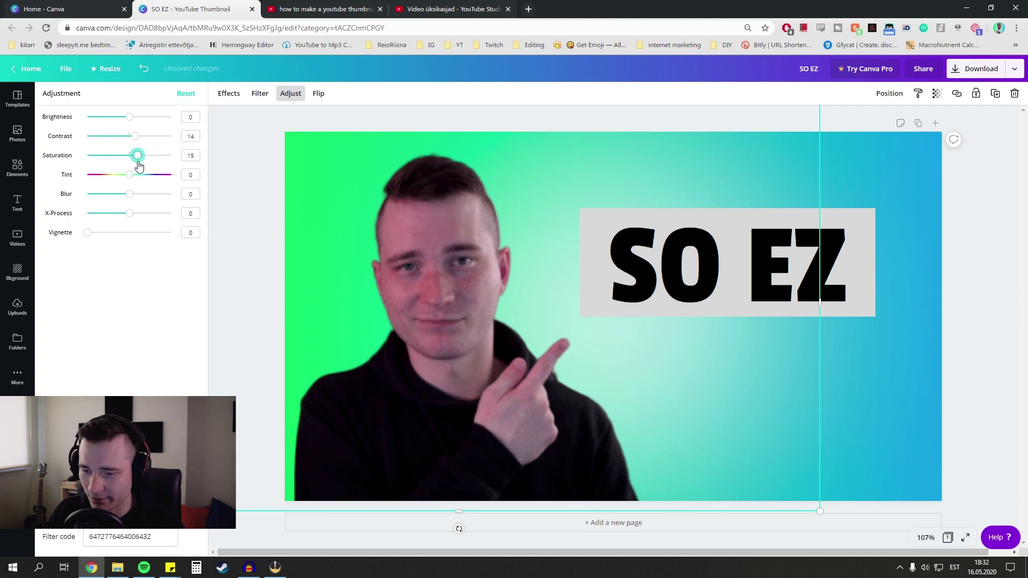
drag(141, 166, 140, 163)
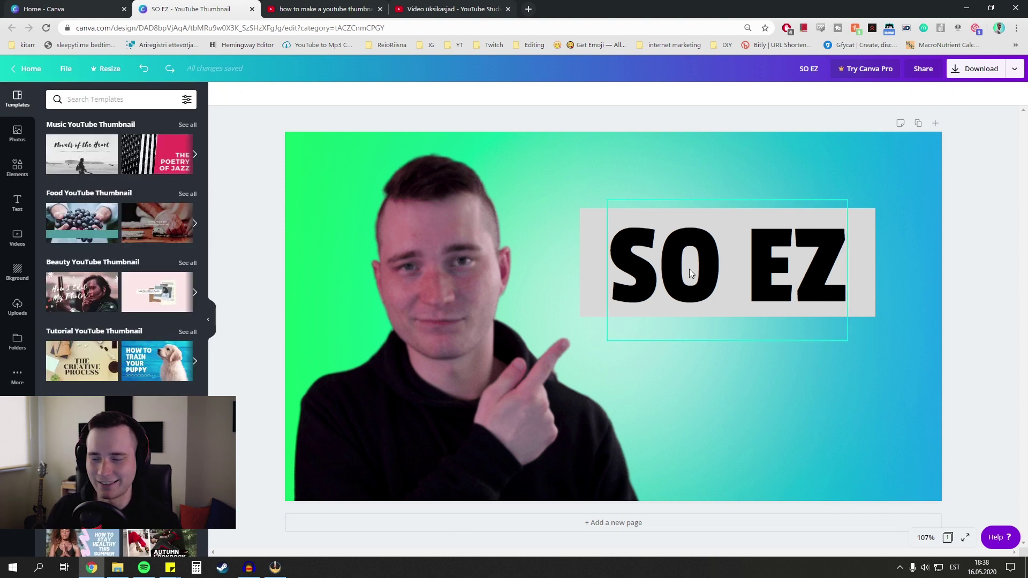
Replace the heading text with 'EASY' and 'THUMBNAIL' on two lines at font size 96.
click(718, 282)
click(735, 289)
key(ctrl+a)
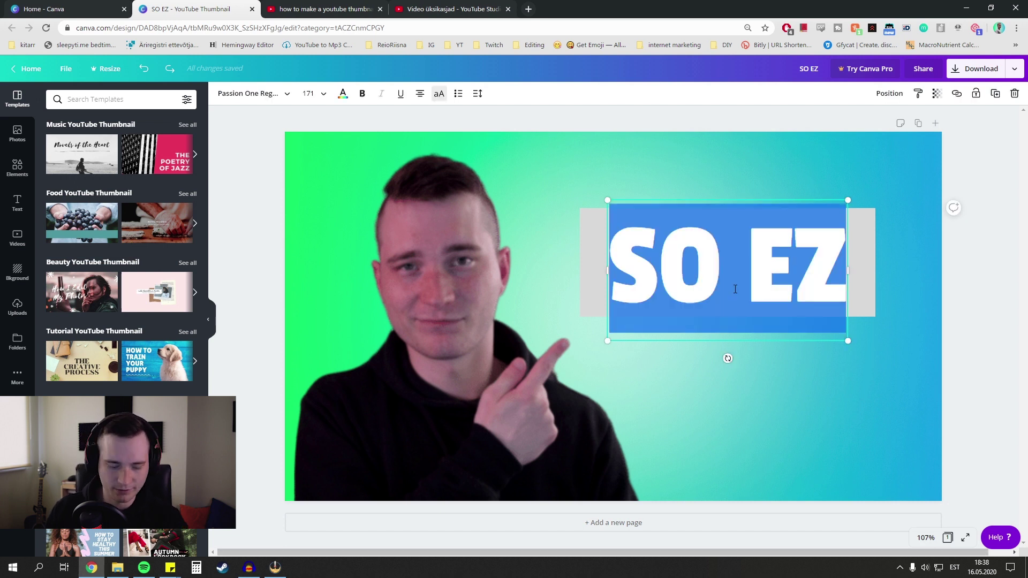
text(EASY)
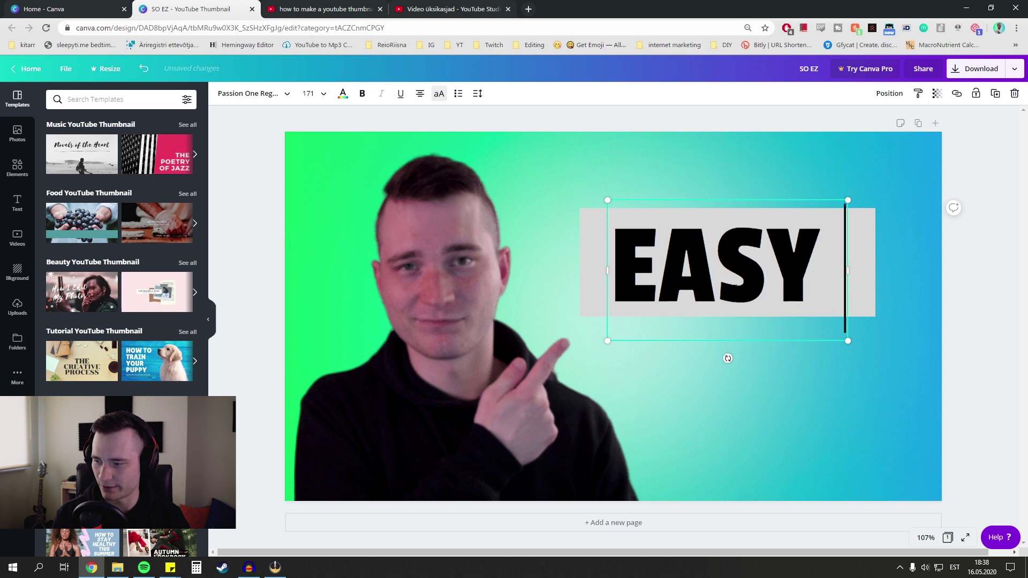
key(Return)
text(THUMBNAIL)
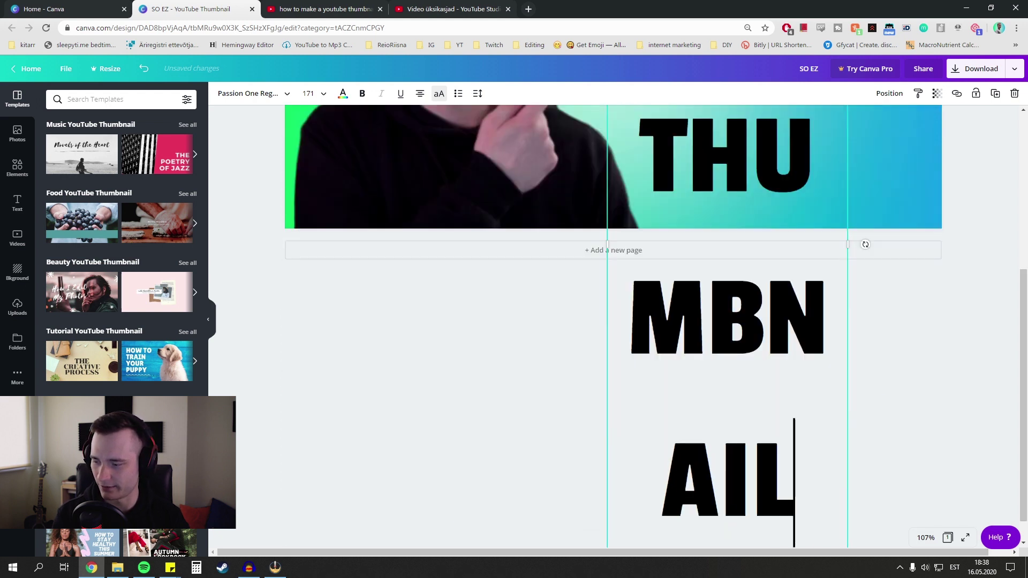
click(323, 95)
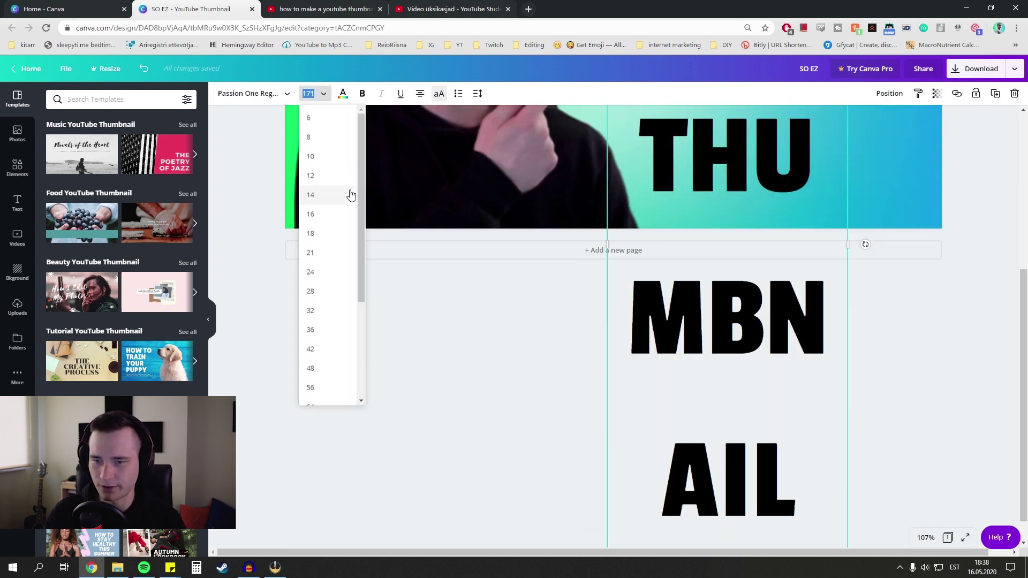
click(314, 391)
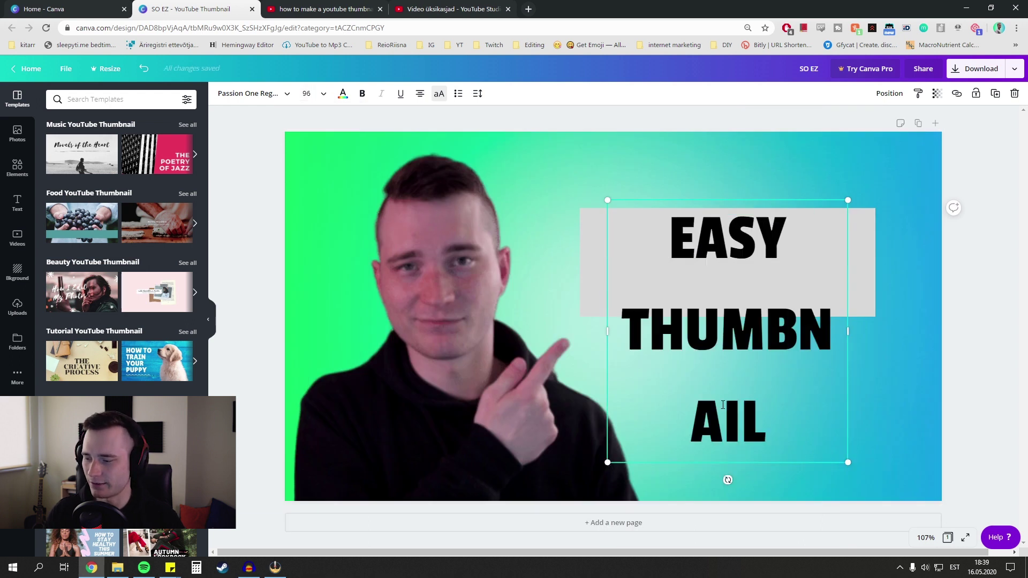
Tighten the heading's line height, raise its size to 120, and widen the box to fit THUMBNAIL.
click(720, 331)
key(ctrl+a)
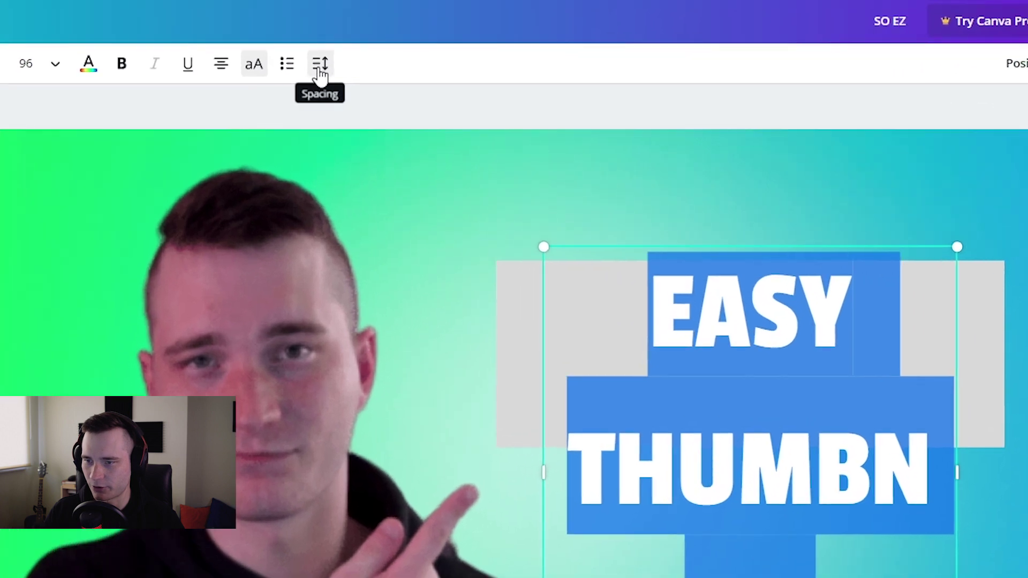
click(319, 69)
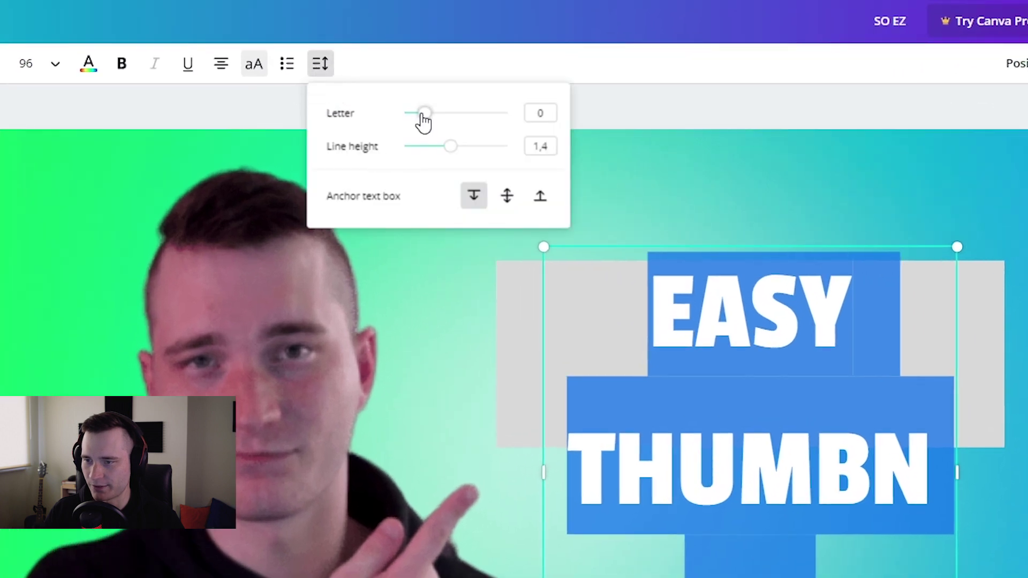
drag(449, 152, 419, 156)
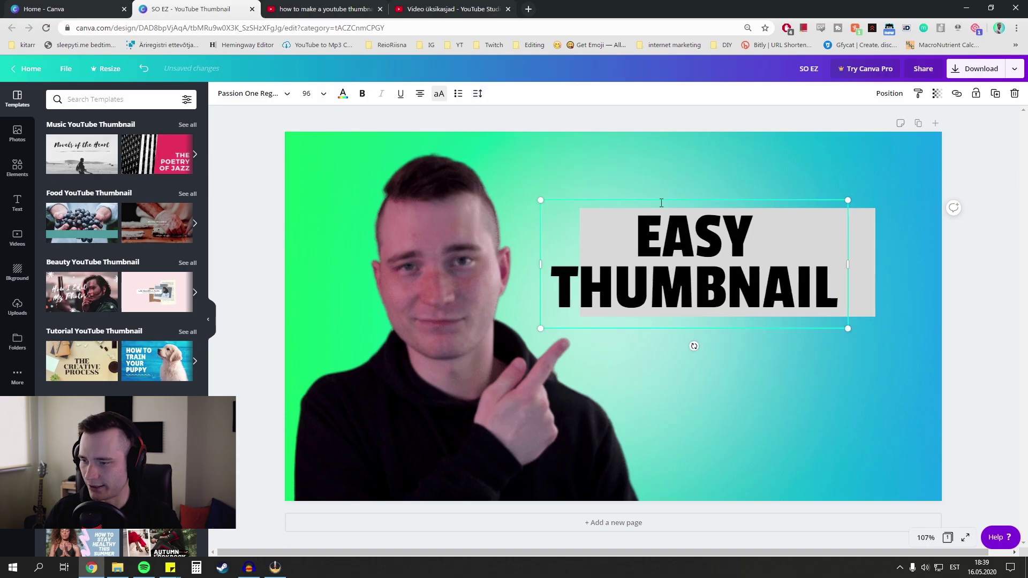
click(661, 203)
click(306, 93)
text(120)
key(Return)
drag(868, 273, 930, 273)
click(711, 270)
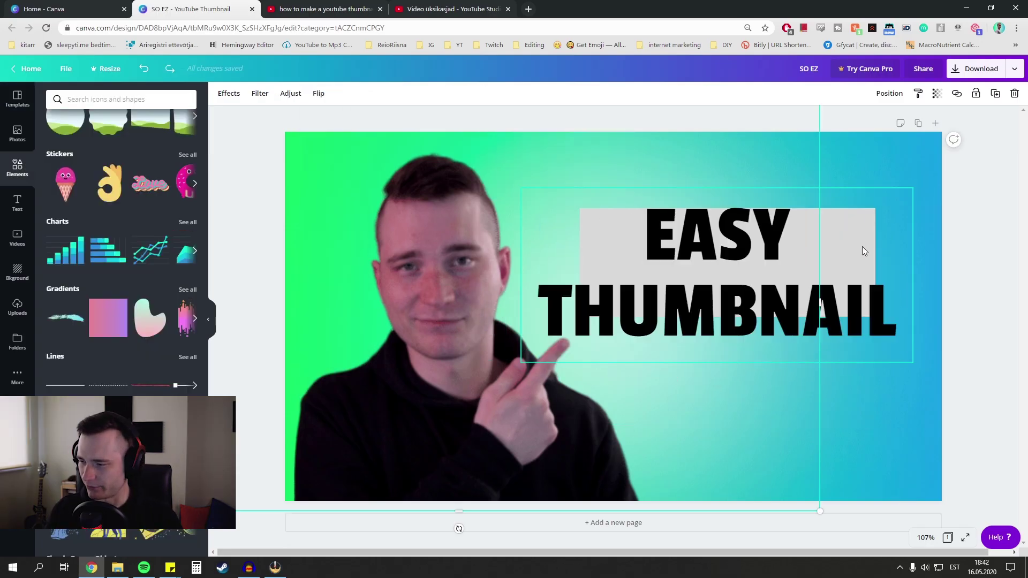
Move the heading aside and stretch the grey rectangle wider on both sides and taller.
drag(863, 251, 866, 353)
click(848, 265)
drag(876, 262, 917, 262)
drag(579, 260, 524, 261)
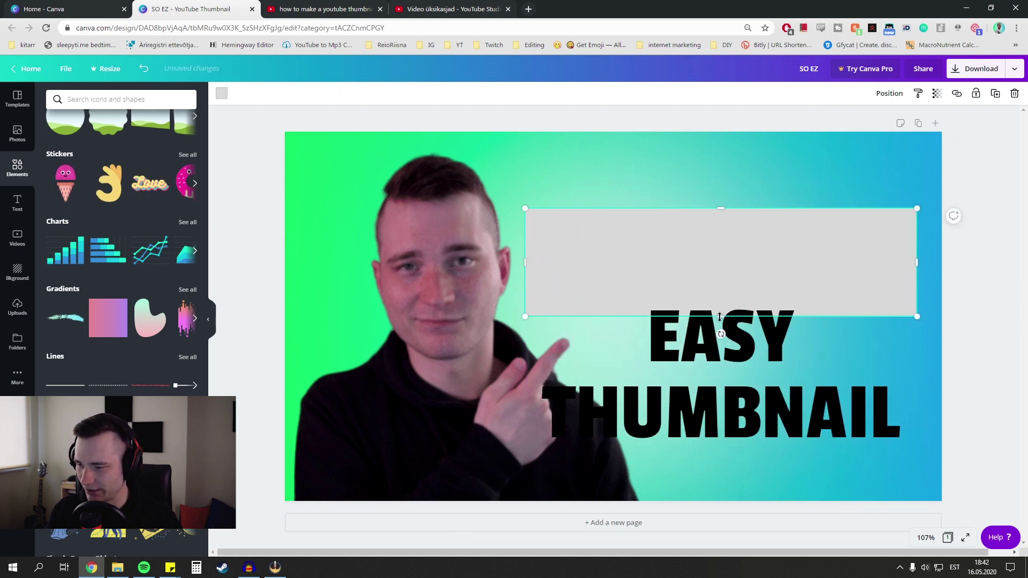
drag(726, 208, 722, 172)
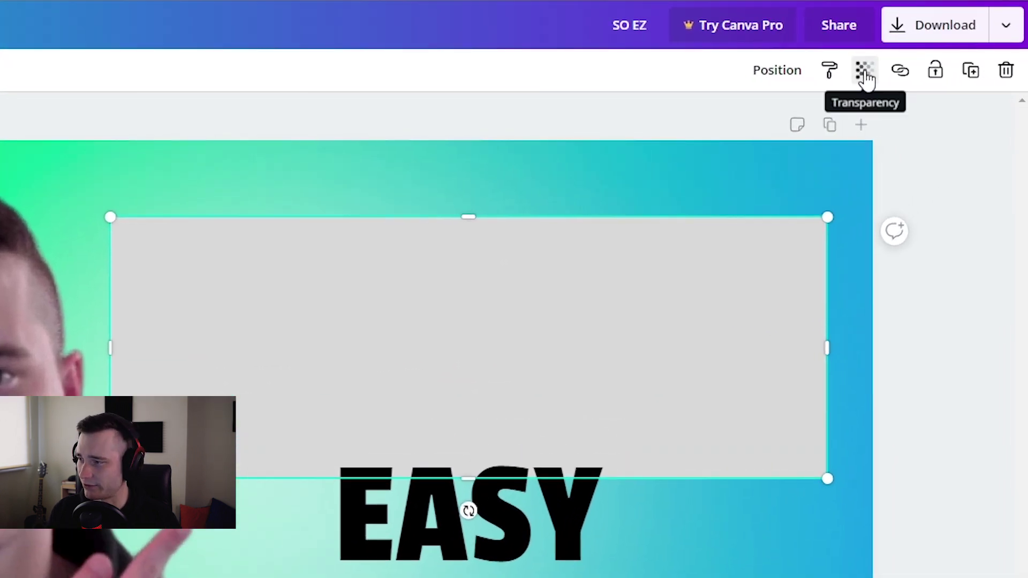
Set the grey box to about 50 transparency and position the EASY THUMBNAIL heading on it.
click(865, 75)
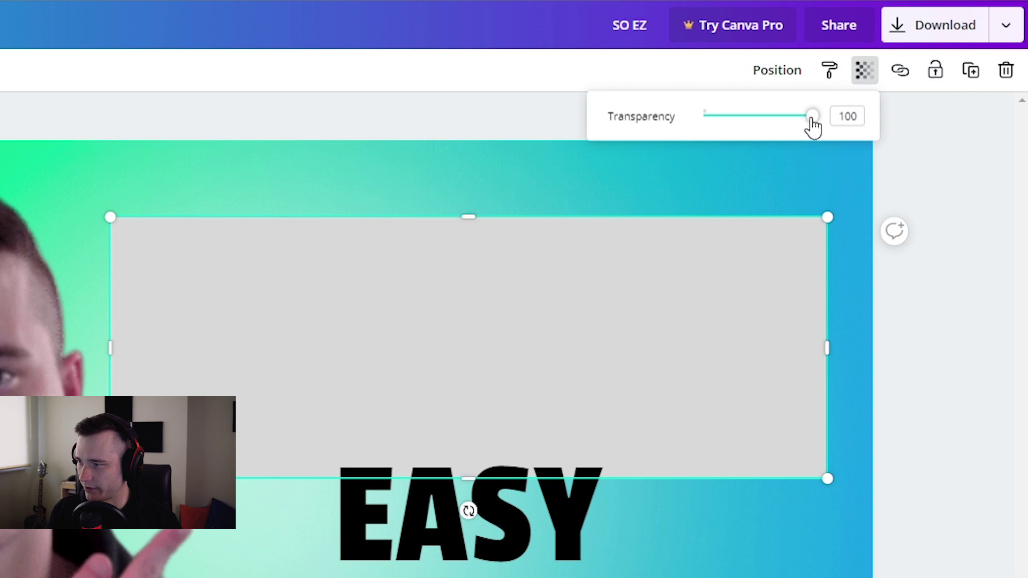
drag(812, 121, 757, 127)
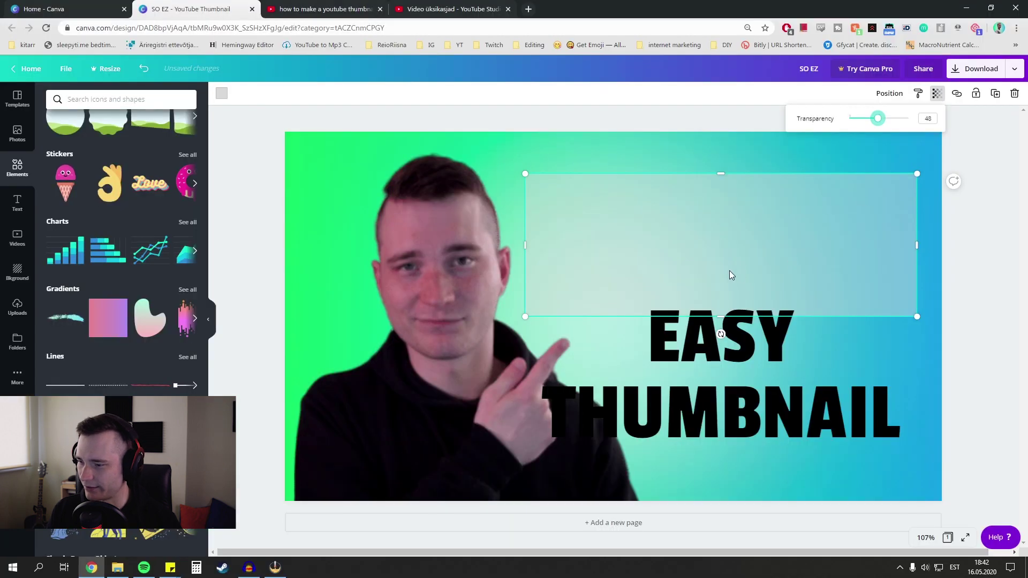
drag(732, 275, 752, 266)
drag(720, 409, 728, 290)
click(746, 409)
click(883, 180)
drag(733, 183, 753, 218)
click(802, 395)
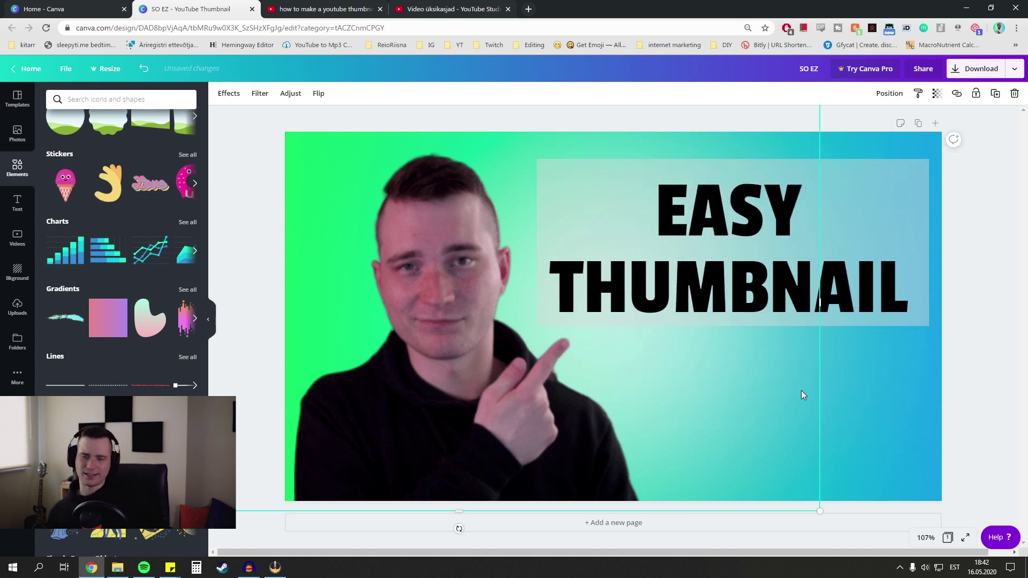
Add the free red YouTube icon from an Elements search for 'youtube', shrunk and placed right of EASY.
click(126, 101)
text(youtube)
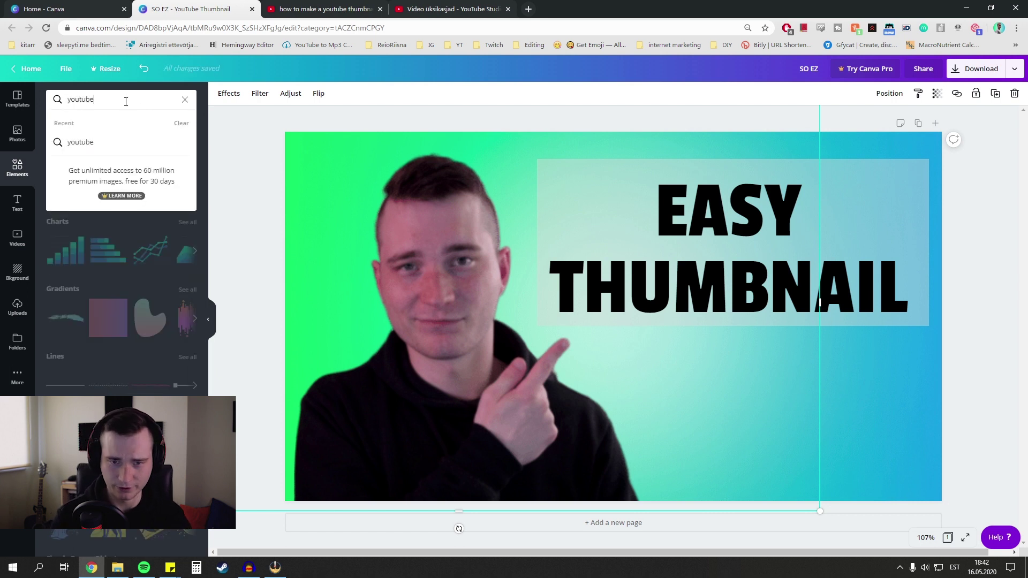
click(80, 150)
click(69, 184)
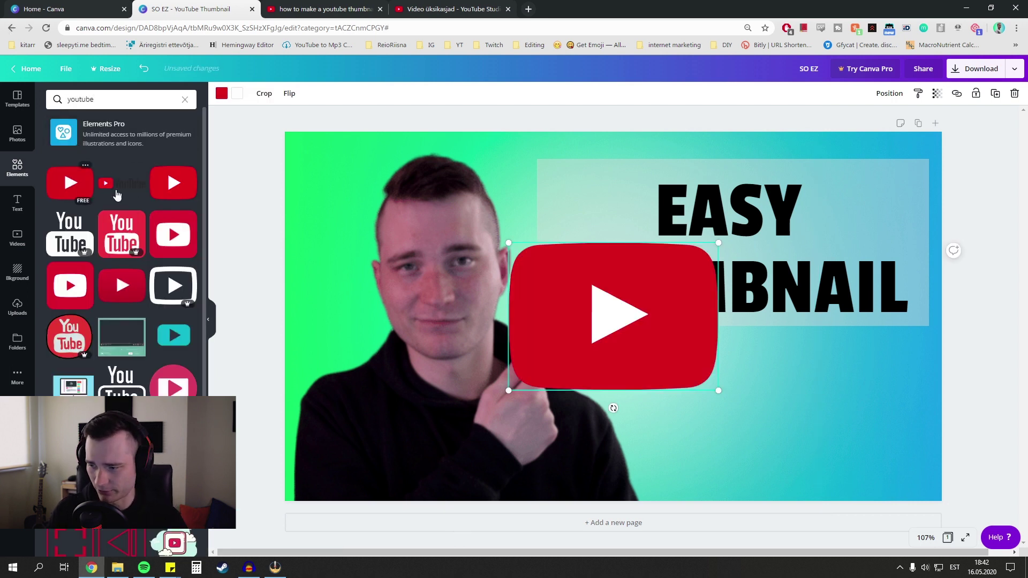
drag(616, 321, 680, 356)
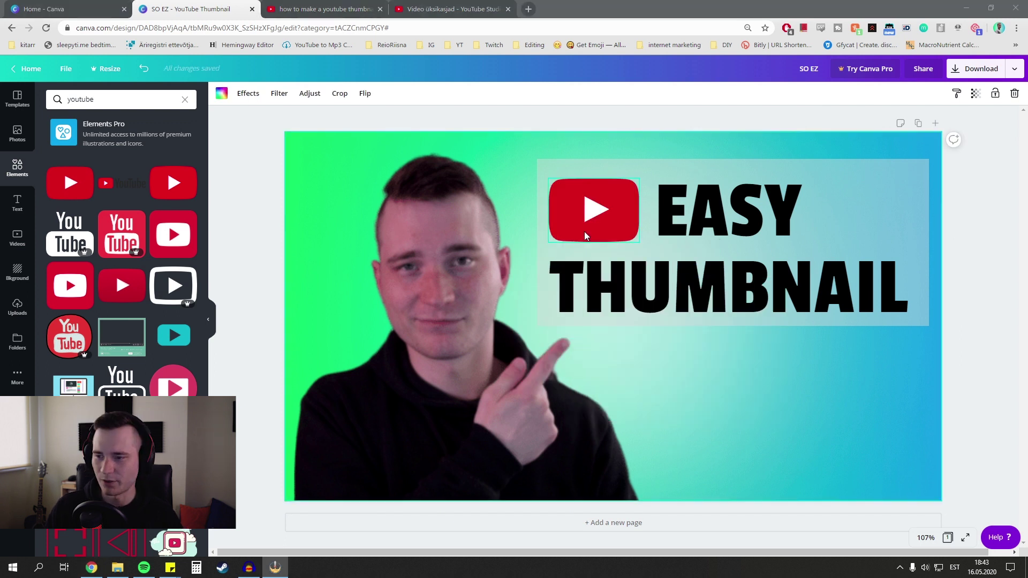
drag(586, 236, 857, 213)
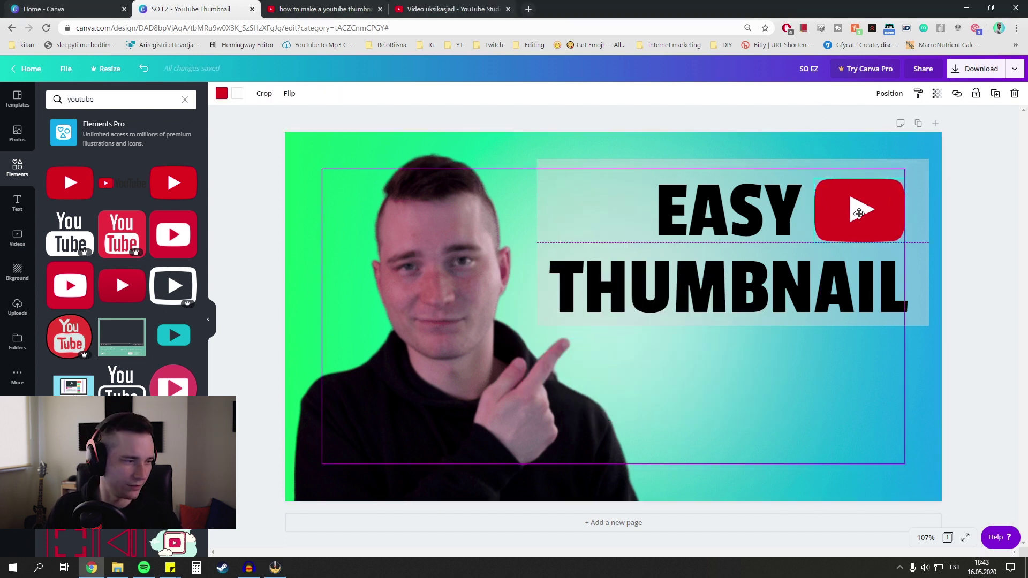
click(827, 414)
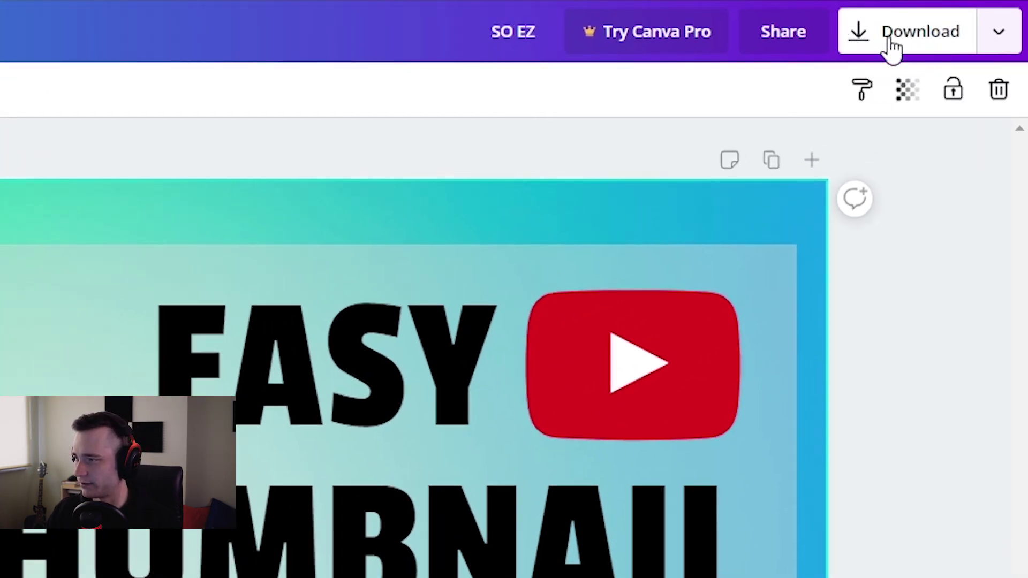
Download the thumbnail as a 1280 × 720 px PNG.
click(906, 48)
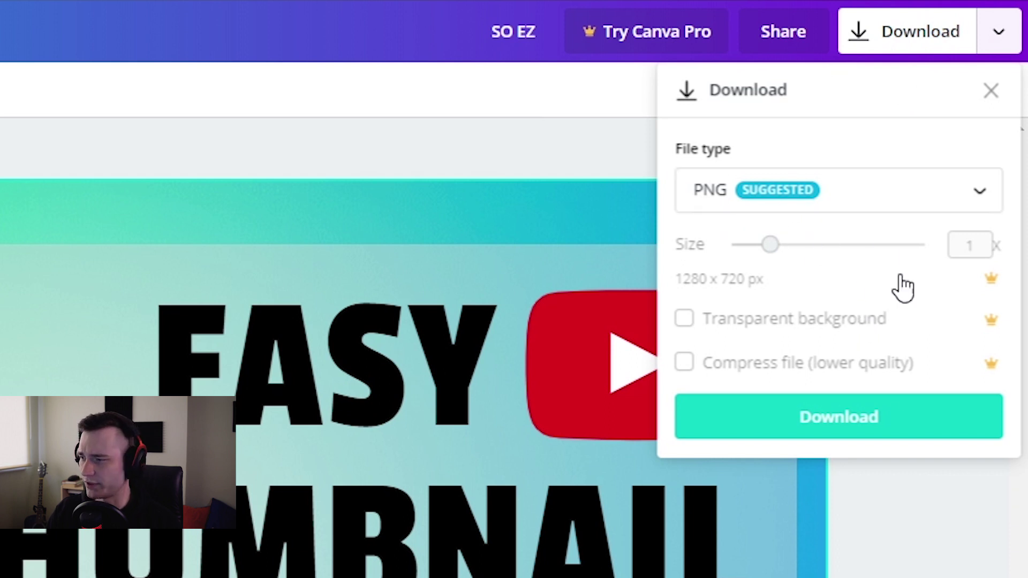
click(837, 423)
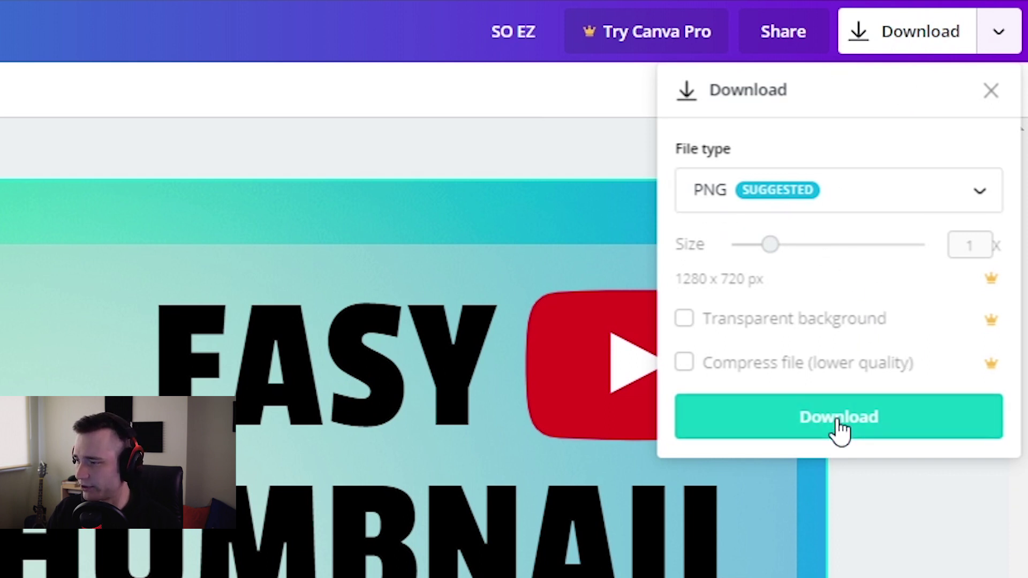